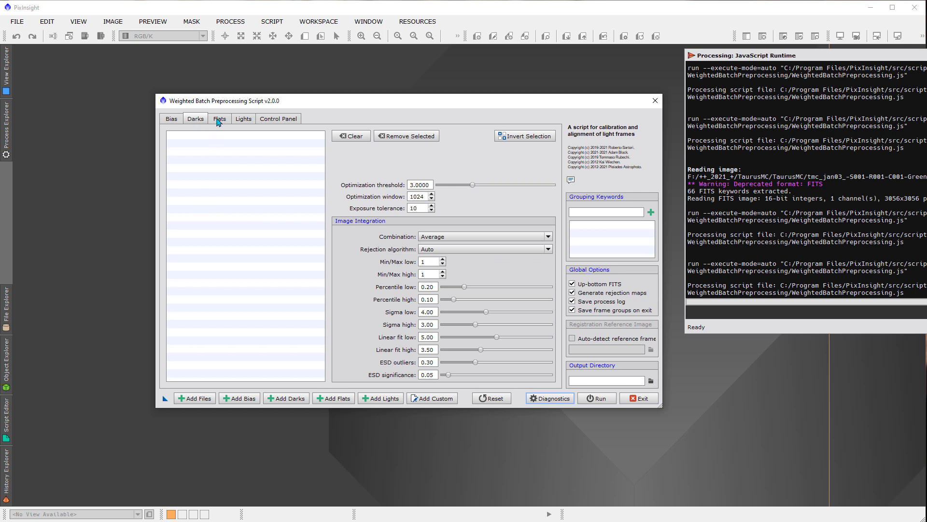
{"action": "left_click", "coordinate": [220, 118]}
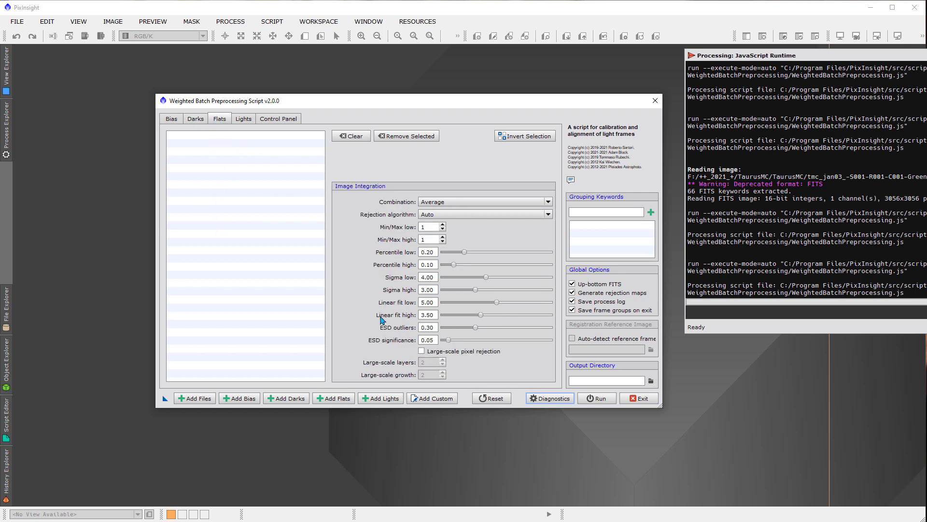
{"action": "left_click", "coordinate": [171, 123]}
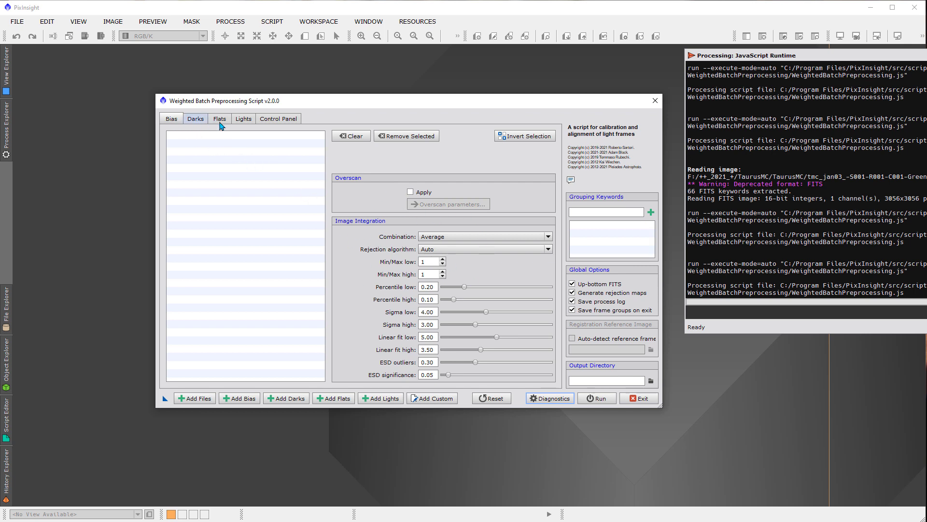
{"action": "left_click", "coordinate": [239, 122]}
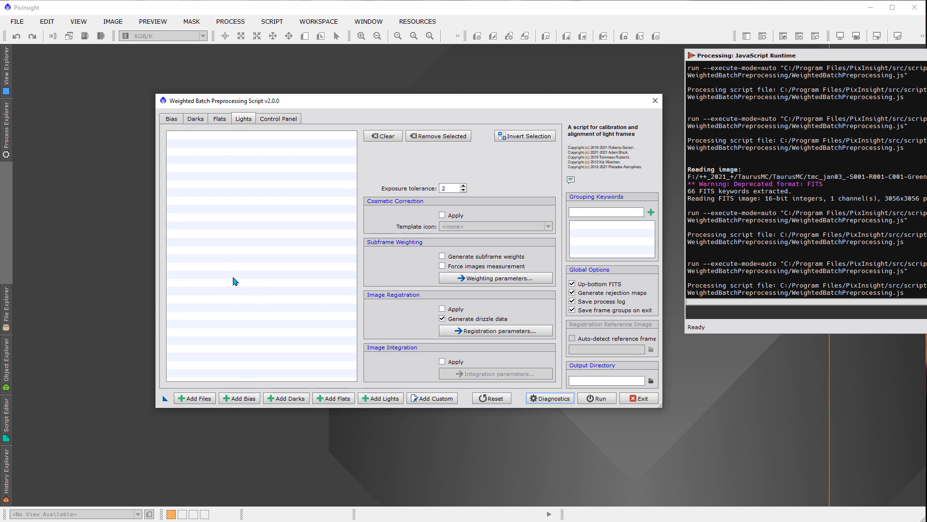
{"action": "left_click", "coordinate": [174, 119]}
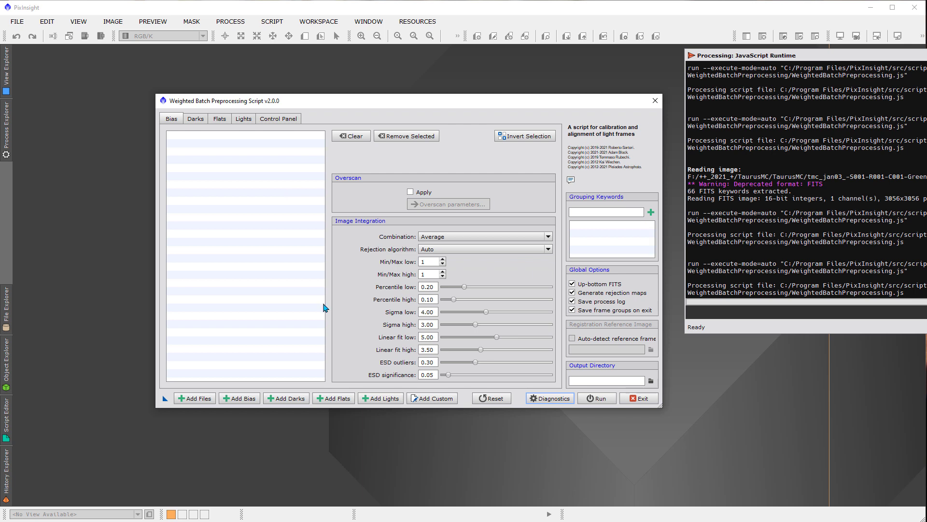
{"action": "left_click", "coordinate": [427, 399]}
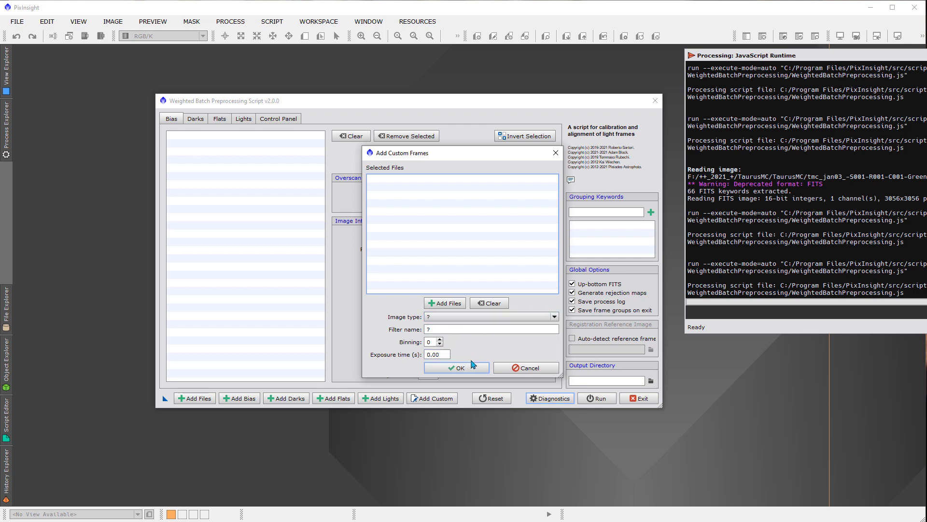
{"action": "left_click", "coordinate": [437, 317]}
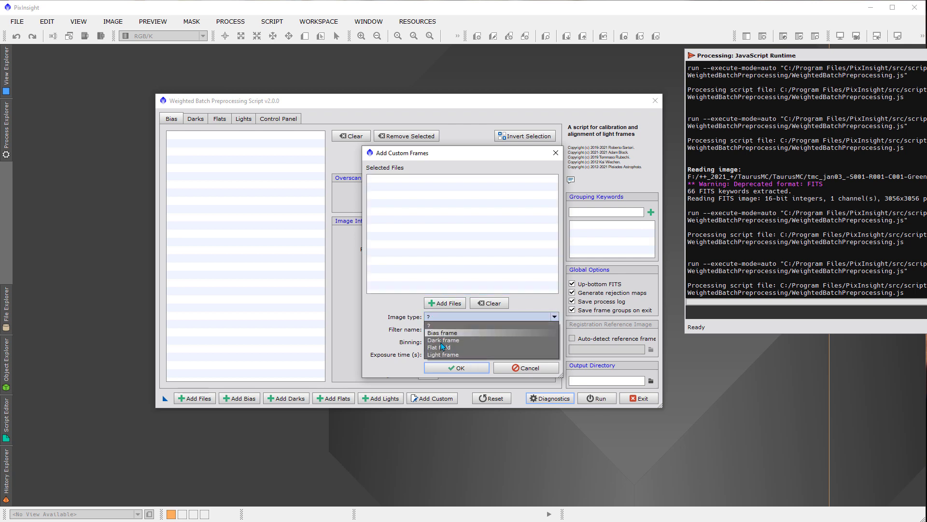
{"action": "left_click", "coordinate": [441, 347]}
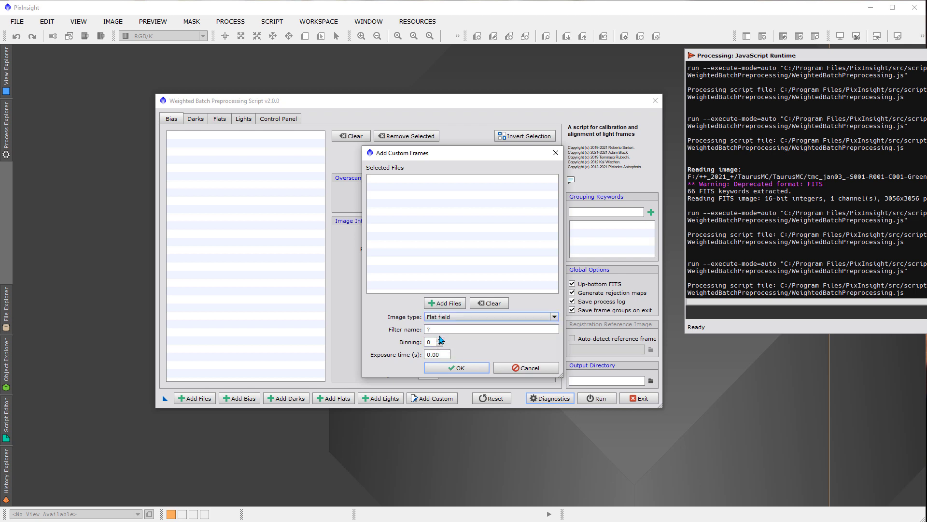
{"action": "left_click", "coordinate": [437, 330]}
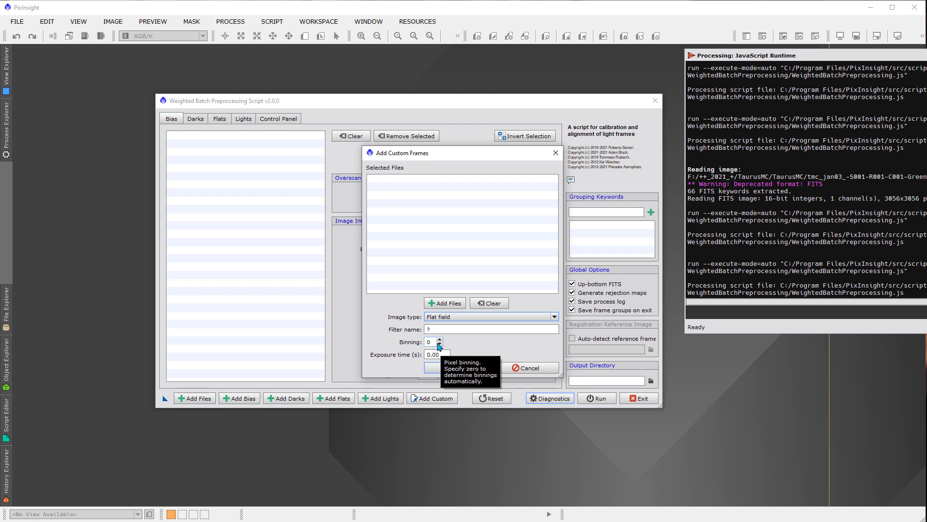
{"action": "left_click", "coordinate": [439, 340]}
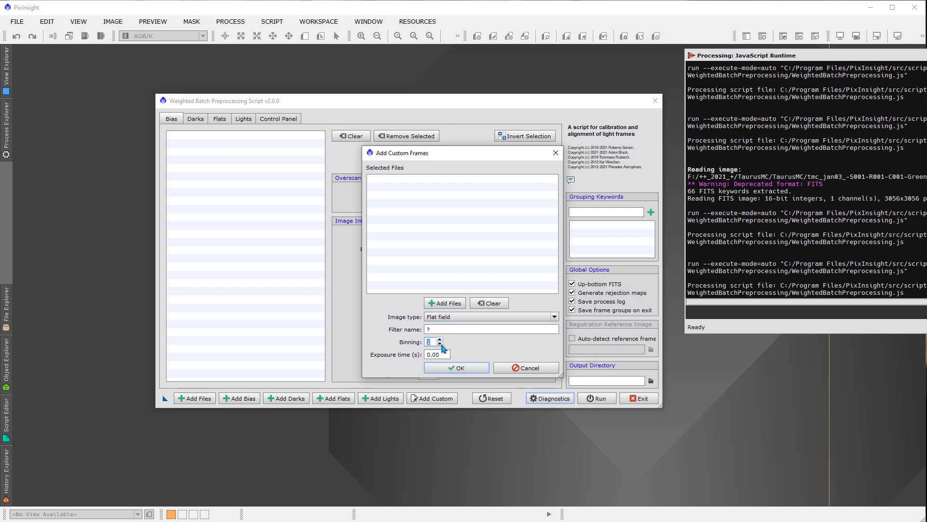
{"action": "key", "text": "Tab"}
{"action": "type", "text": "2"}
{"action": "left_click", "coordinate": [538, 368]}
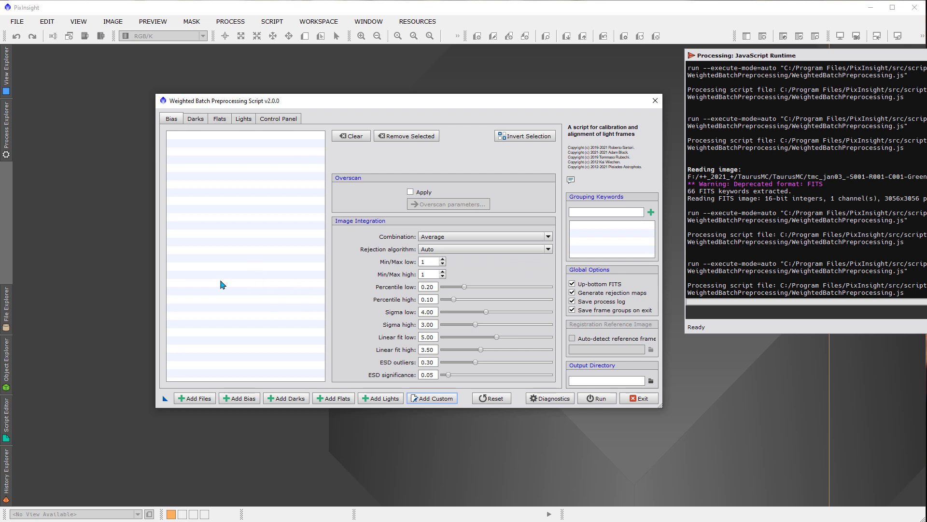
Start adding bias frames and browse to the inner TaurusMC folder under ++_2021_+ on the F: drive
{"action": "left_click", "coordinate": [237, 400]}
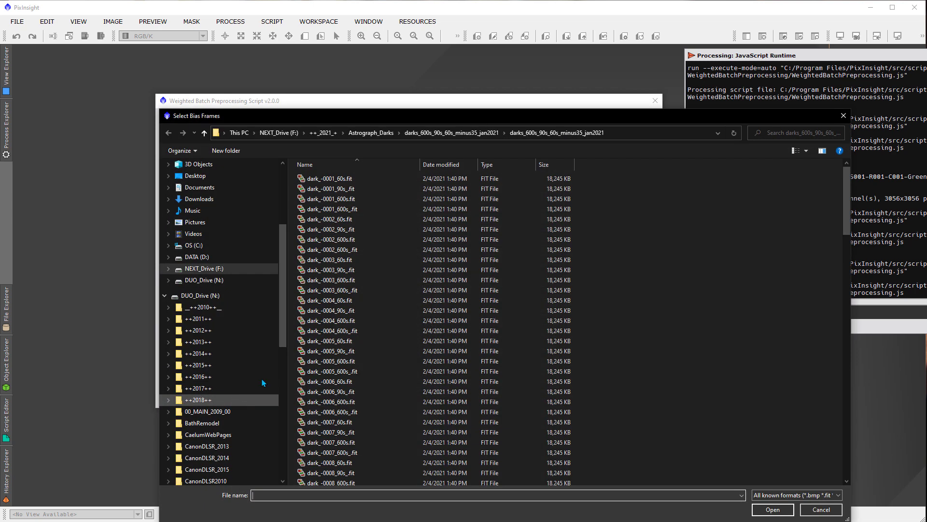
{"action": "left_click", "coordinate": [323, 136]}
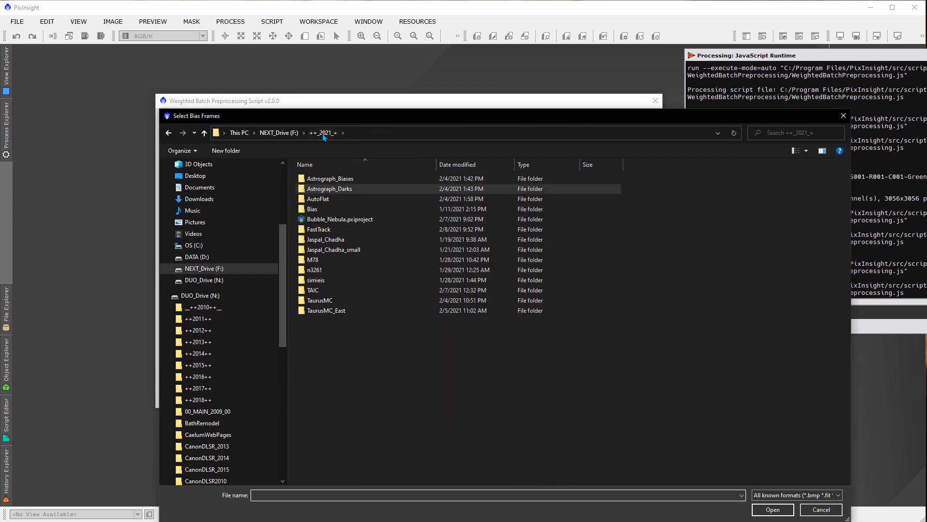
{"action": "double_click", "coordinate": [337, 302]}
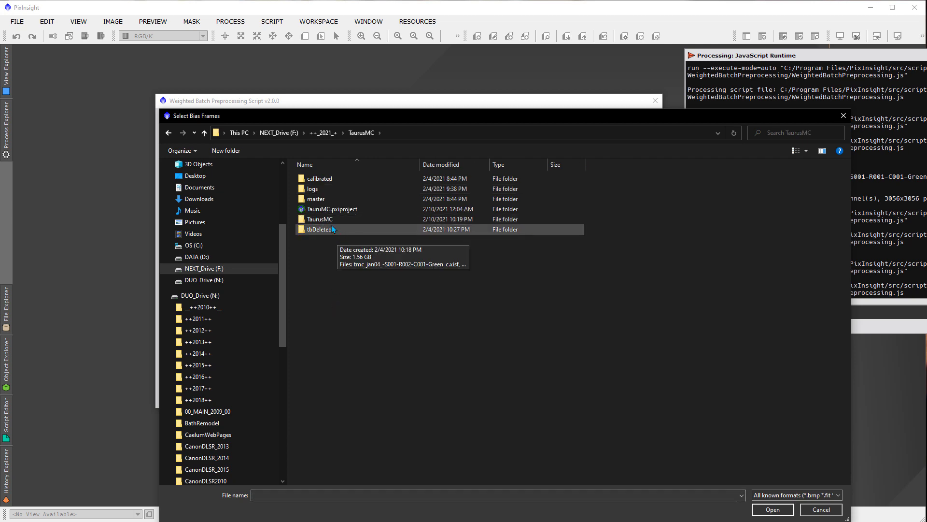
{"action": "double_click", "coordinate": [320, 219]}
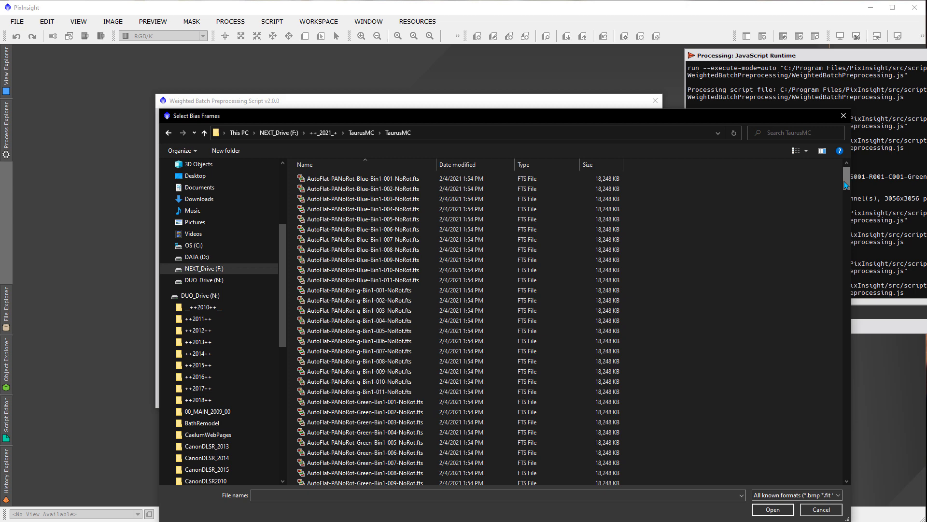
Select the range of bias files from biases-0006bh_.fit through biases-0022bh_.fit in the file list
{"action": "left_click_drag", "start_coordinate": [845, 185], "coordinate": [846, 232]}
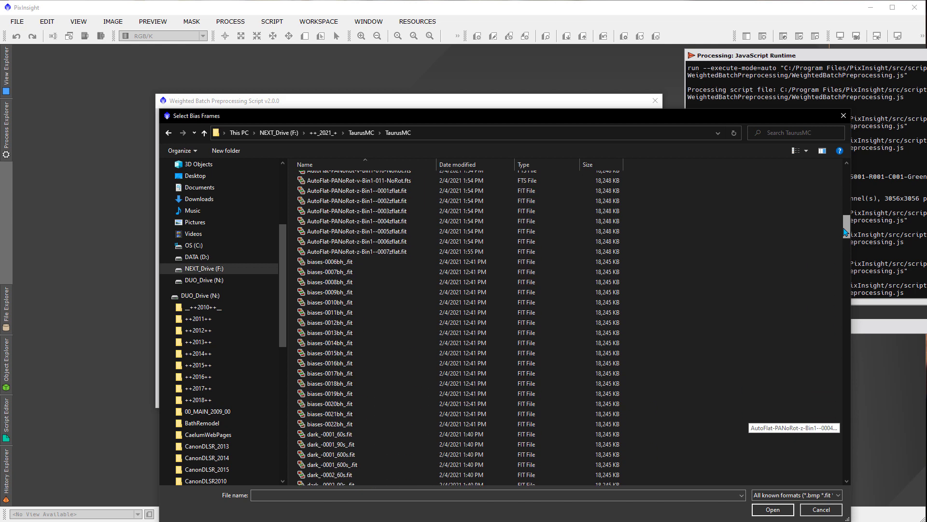
{"action": "left_click", "coordinate": [355, 264]}
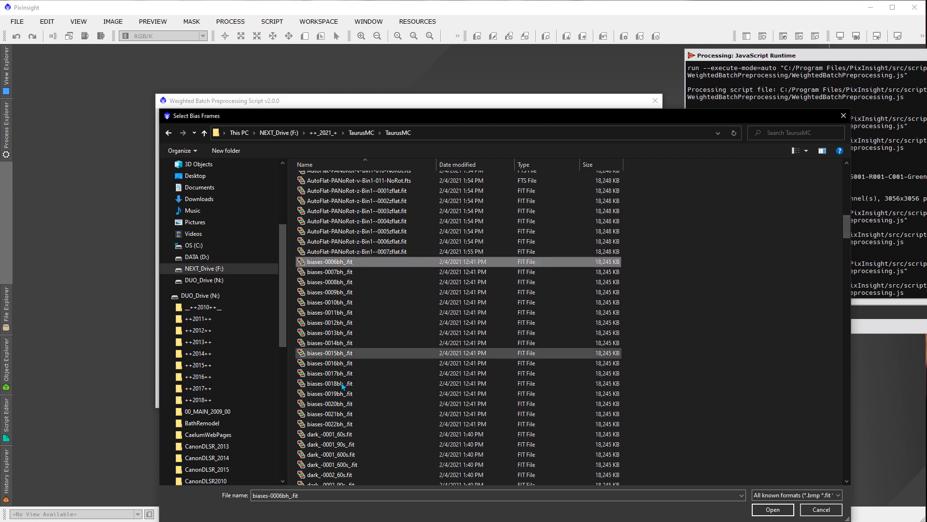
{"action": "left_click", "coordinate": [342, 425], "text": "shift"}
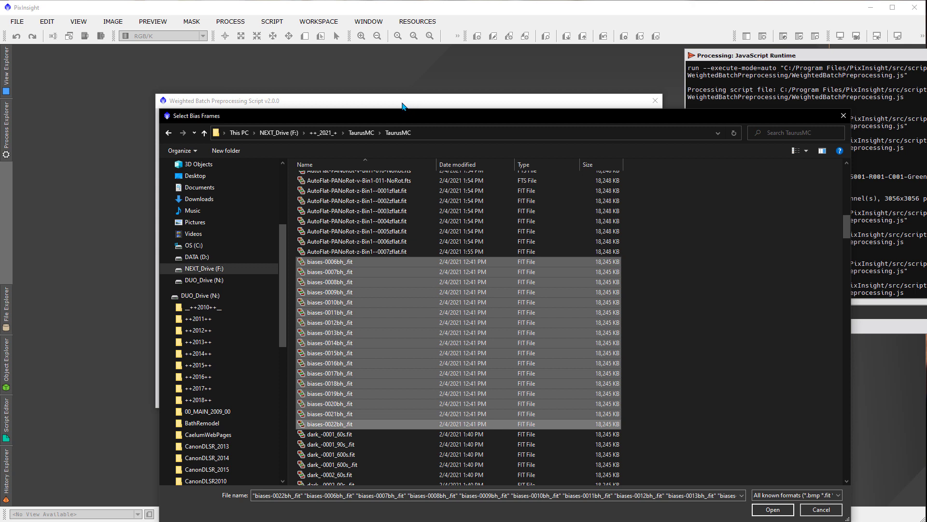
{"action": "left_click_drag", "start_coordinate": [372, 95], "coordinate": [370, 92]}
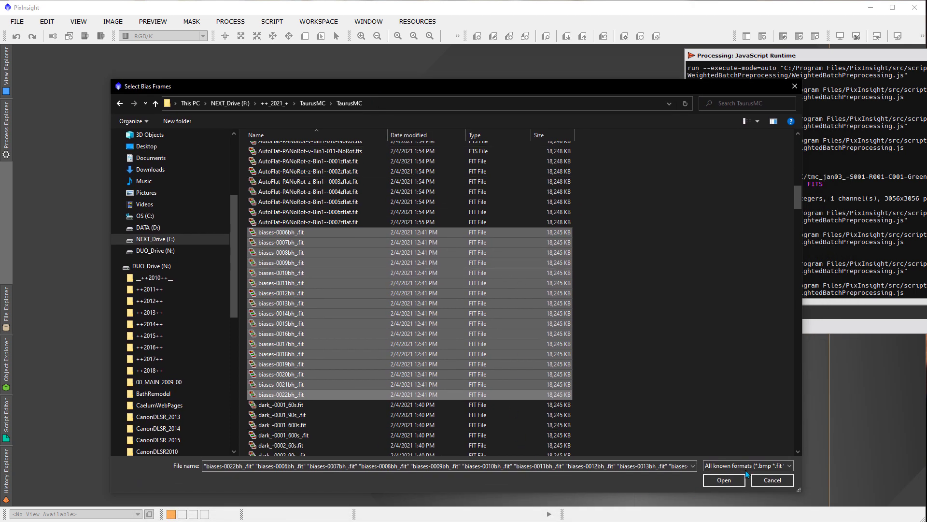
Filter the file list with the pattern *bias* and add all the matching files as bias frames
{"action": "left_click", "coordinate": [645, 465]}
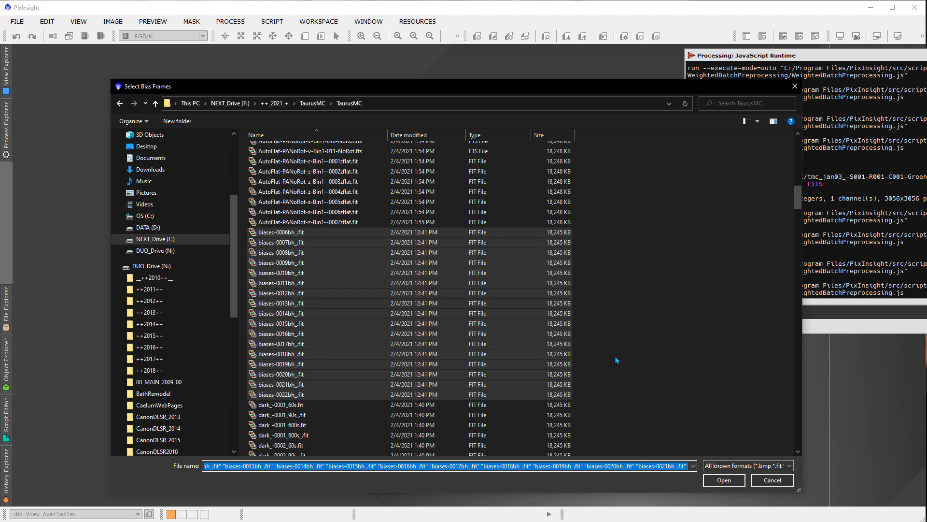
{"action": "left_click", "coordinate": [612, 328]}
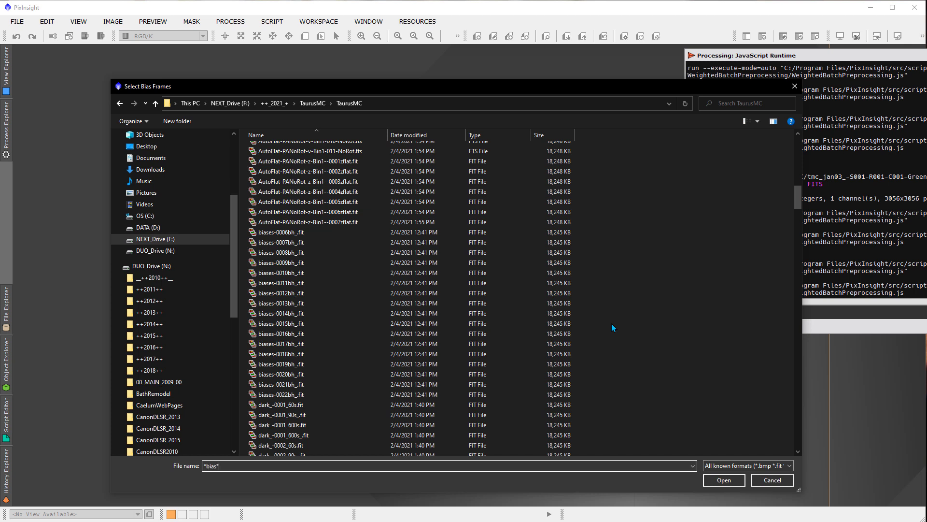
{"action": "key", "text": "Return"}
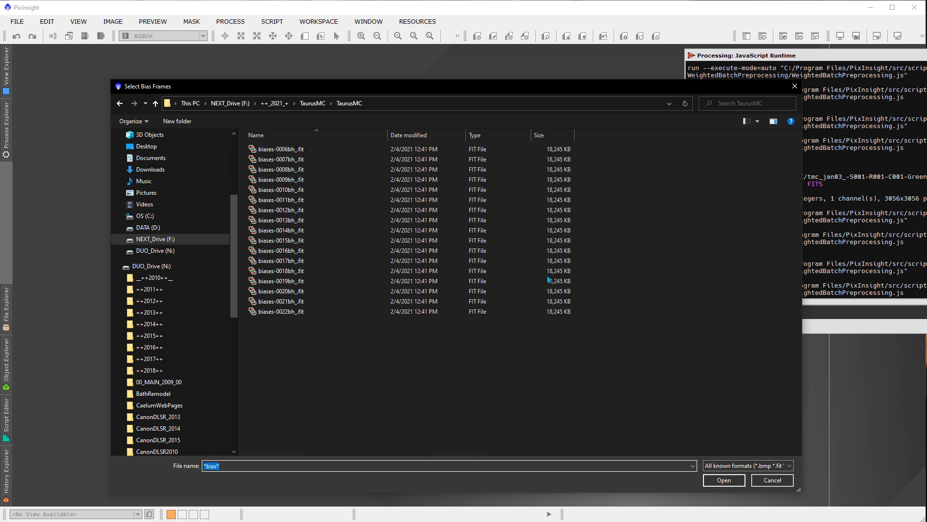
{"action": "left_click", "coordinate": [291, 193]}
{"action": "key", "text": "ctrl+a"}
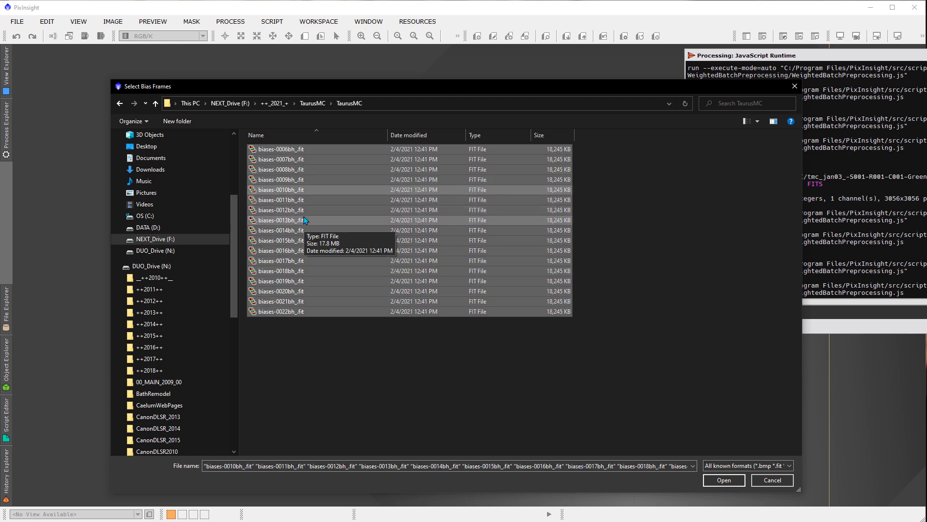
{"action": "left_click", "coordinate": [724, 480]}
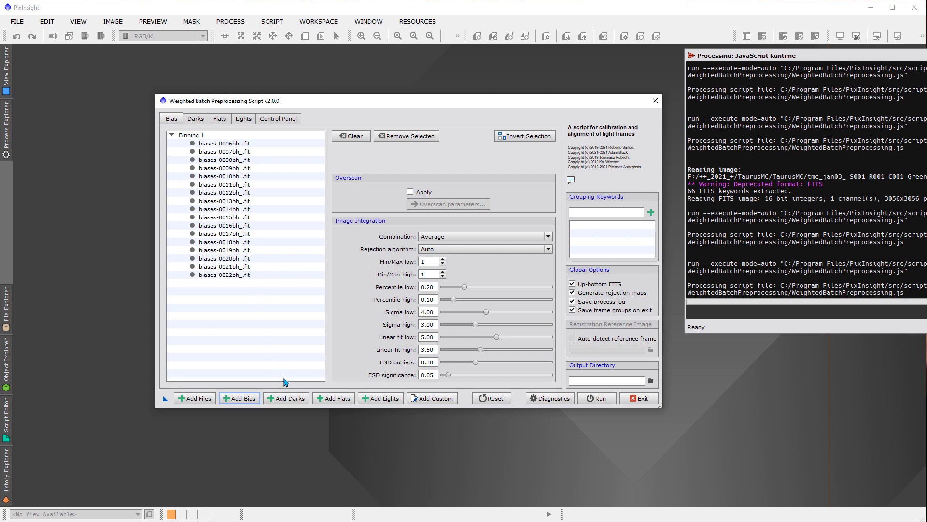
Add all files in the TaurusMC folder matching the pattern *dark* as dark frames
{"action": "left_click", "coordinate": [288, 398]}
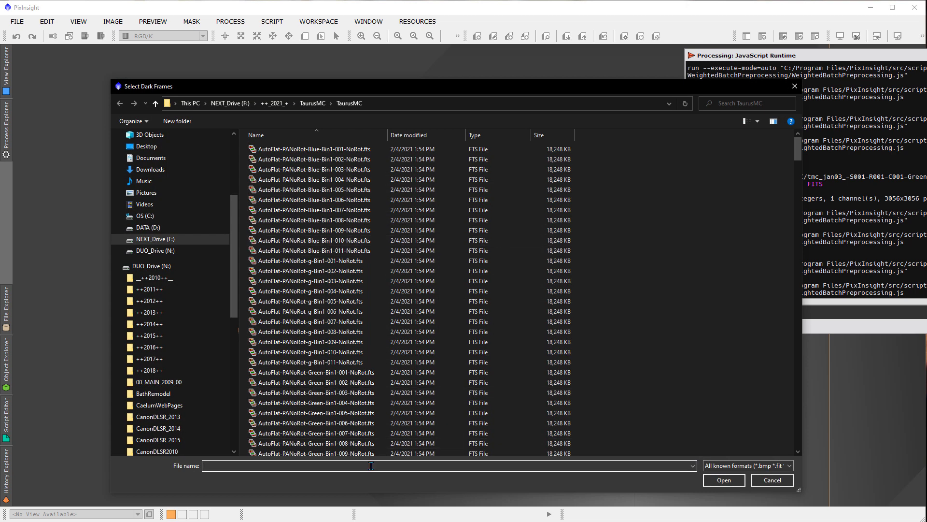
{"action": "scroll", "coordinate": [367, 364], "scroll_direction": "down", "scroll_amount": 10}
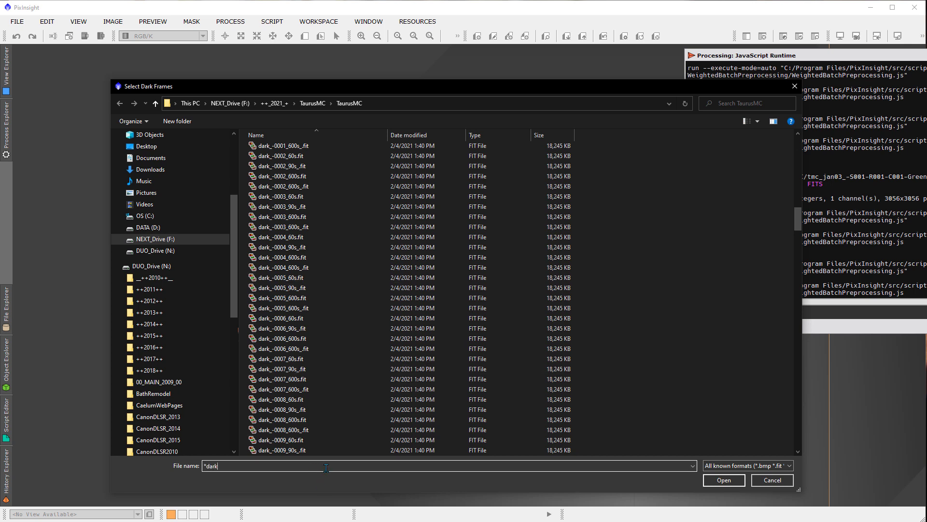
{"action": "key", "text": "Return"}
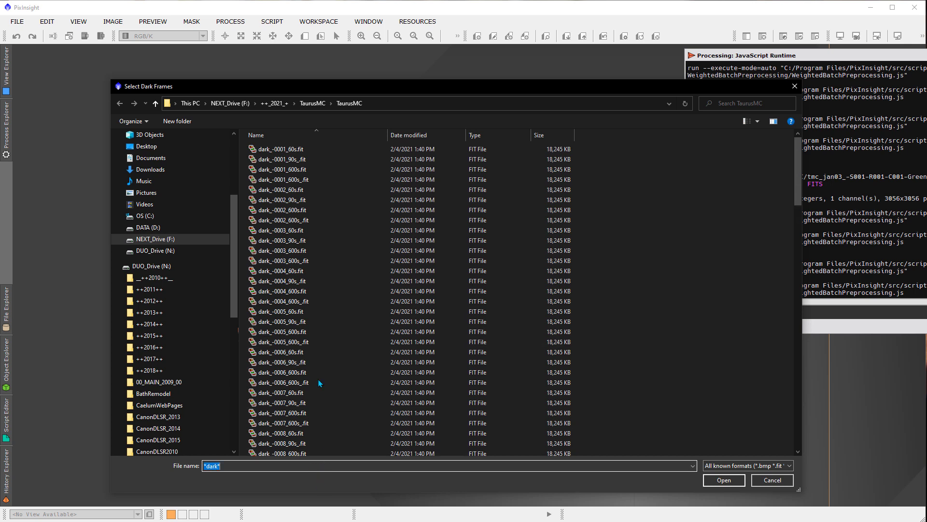
{"action": "left_click", "coordinate": [291, 203]}
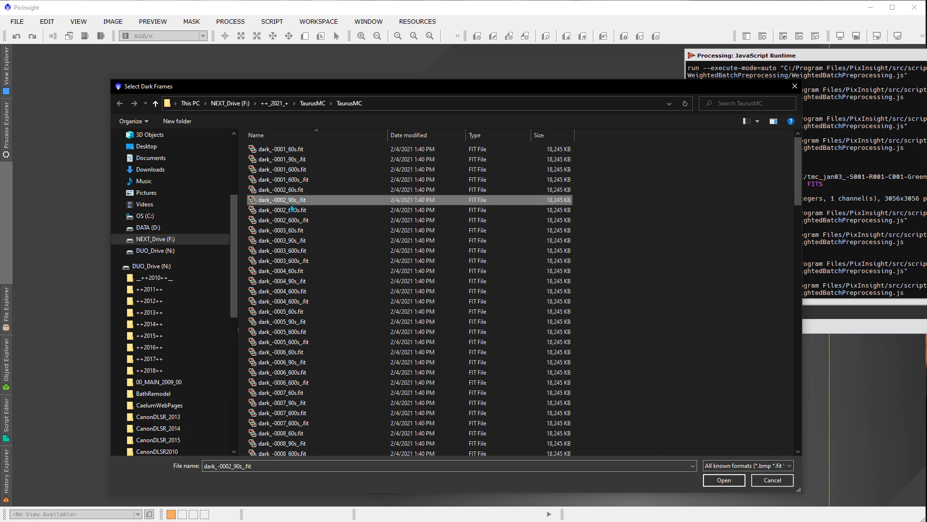
{"action": "key", "text": "ctrl+a"}
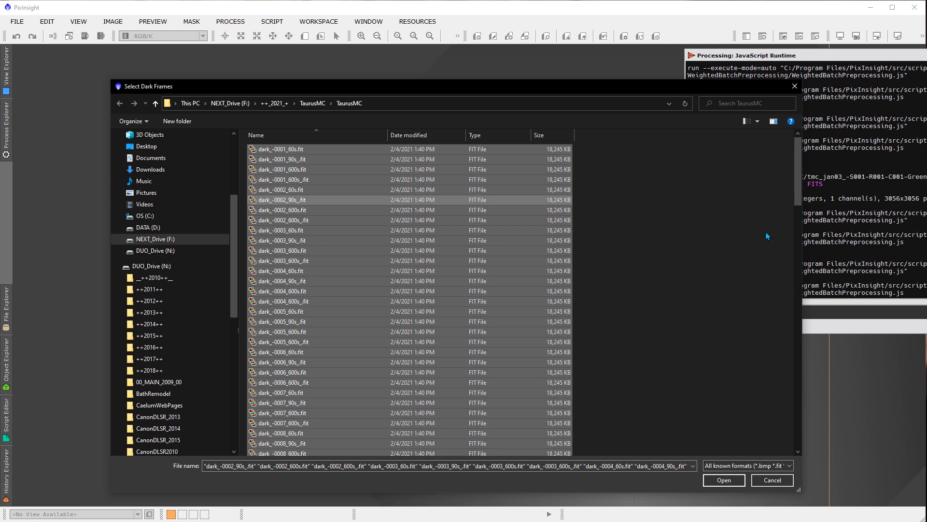
{"action": "left_click_drag", "start_coordinate": [795, 167], "coordinate": [790, 321]}
{"action": "left_click", "coordinate": [717, 480]}
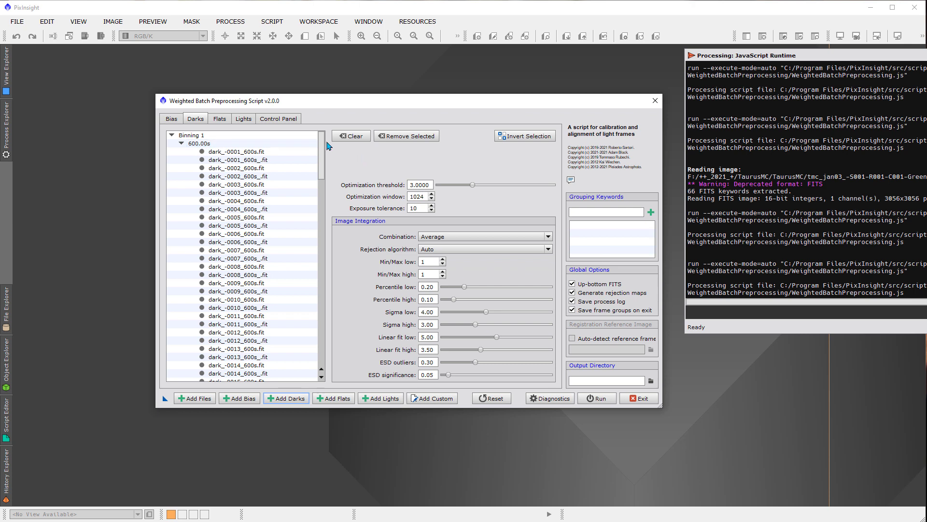
{"action": "mouse_move", "coordinate": [322, 144]}
{"action": "left_mouse_down"}
{"action": "mouse_move", "coordinate": [323, 313]}
{"action": "mouse_move", "coordinate": [324, 179]}
{"action": "mouse_move", "coordinate": [337, 136]}
{"action": "left_mouse_up"}
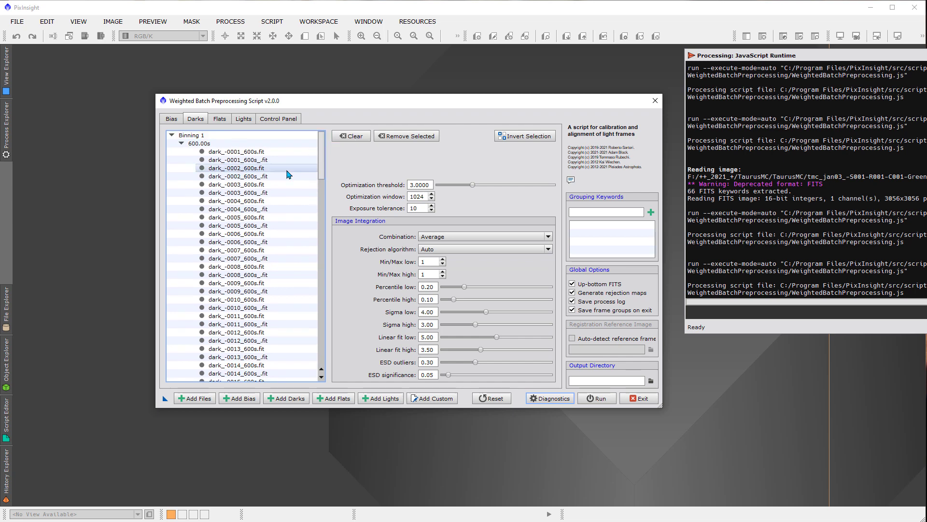
Add all files in the TaurusMC folder matching the pattern *flat* as flat frames
{"action": "left_click", "coordinate": [334, 398]}
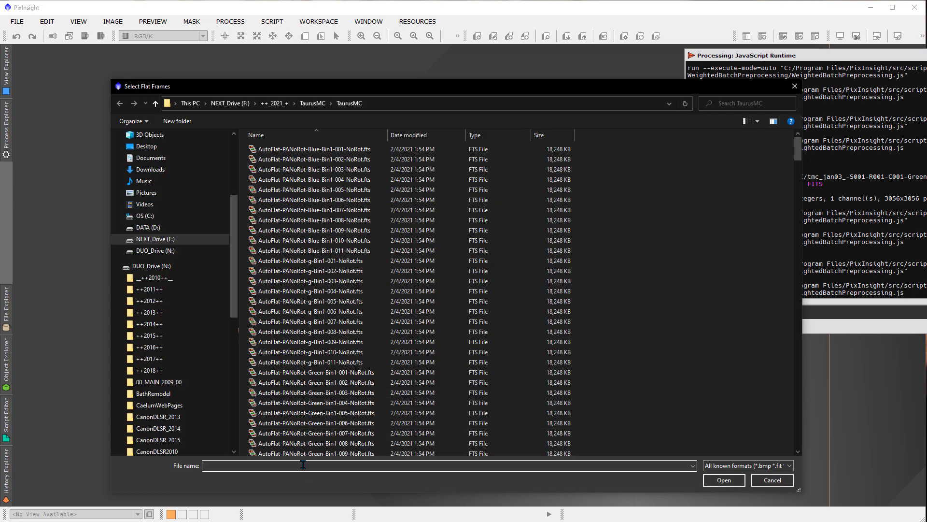
{"action": "left_click", "coordinate": [302, 465]}
{"action": "type", "text": "*flat*"}
{"action": "left_click", "coordinate": [360, 352]}
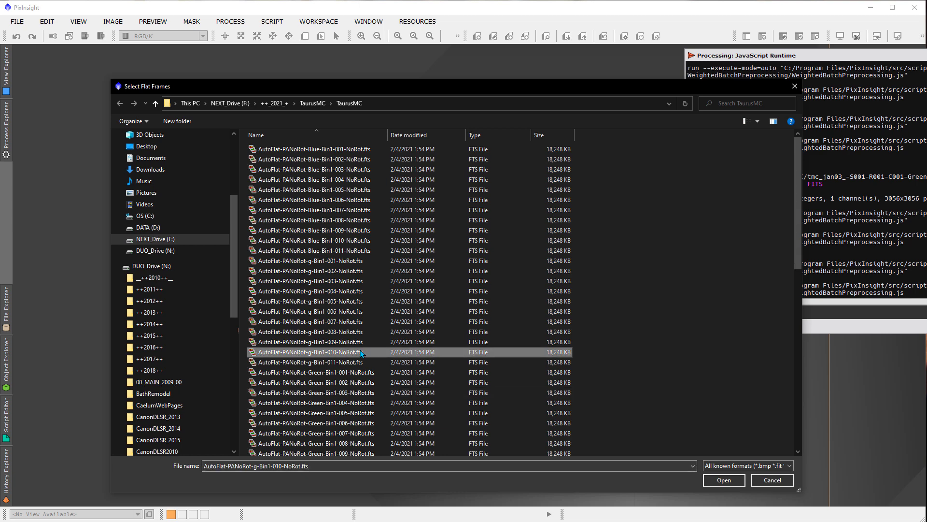
{"action": "key", "text": "ctrl+a"}
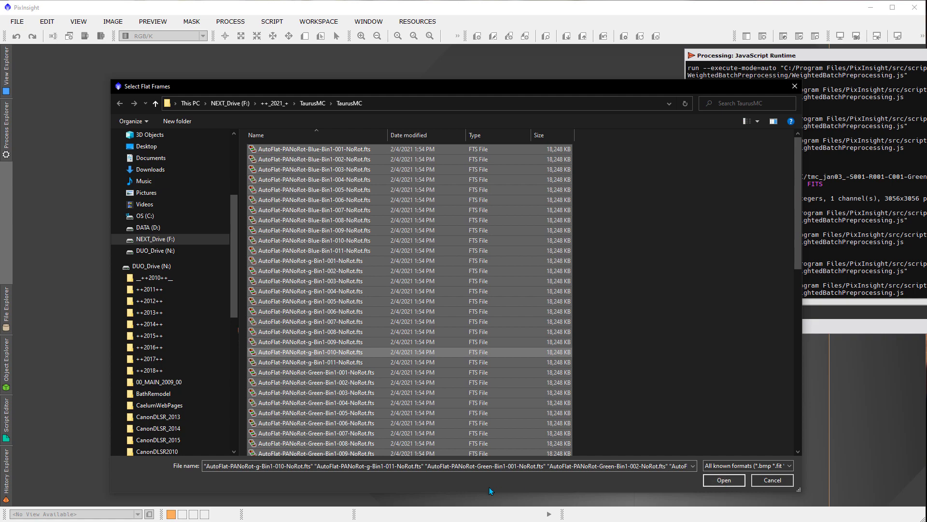
{"action": "left_click", "coordinate": [724, 479]}
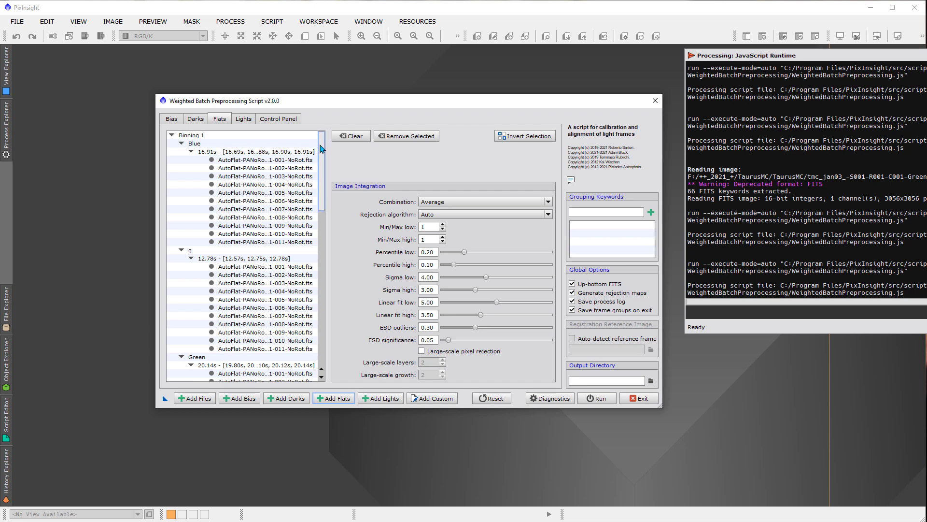
{"action": "scroll", "coordinate": [324, 176], "scroll_direction": "down", "scroll_amount": 2}
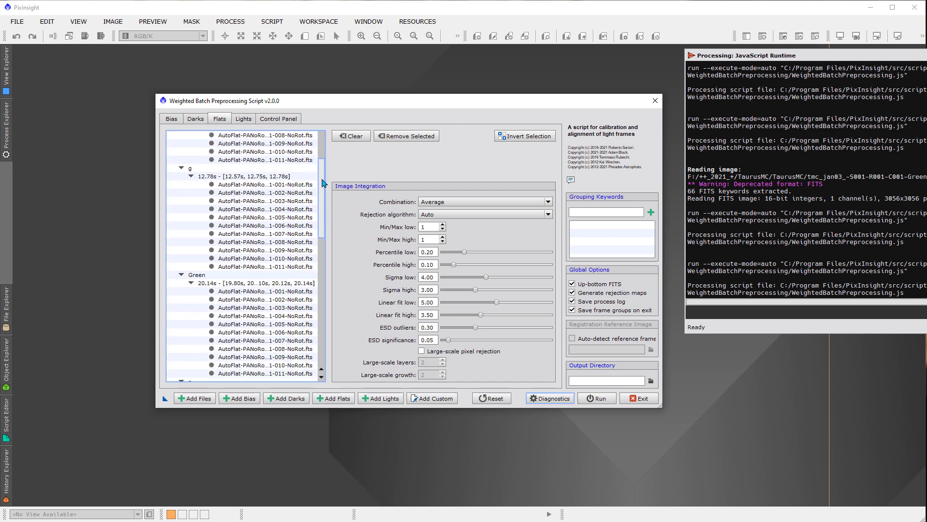
Review the flat frames list by filter and exposure group, from Blue through g, Green and r
{"action": "scroll", "coordinate": [242, 193], "scroll_direction": "down", "scroll_amount": 1}
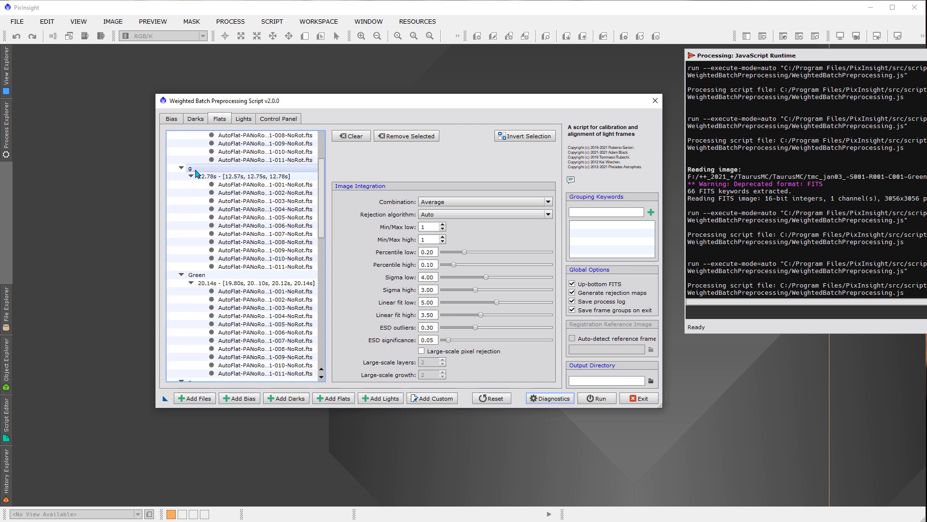
{"action": "scroll", "coordinate": [324, 193], "scroll_direction": "down", "scroll_amount": 2}
{"action": "scroll", "coordinate": [326, 193], "scroll_direction": "down", "scroll_amount": 2}
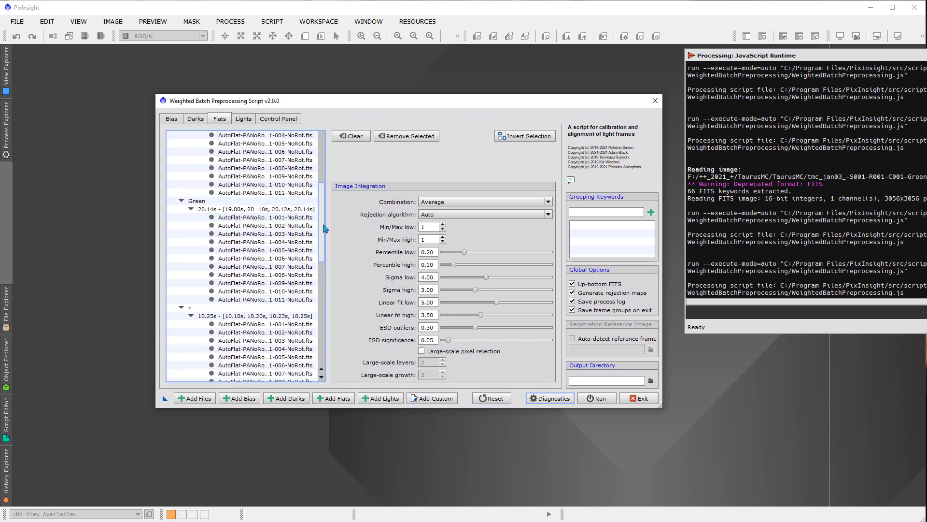
{"action": "scroll", "coordinate": [317, 213], "scroll_direction": "down", "scroll_amount": 2}
{"action": "scroll", "coordinate": [316, 188], "scroll_direction": "up", "scroll_amount": 7}
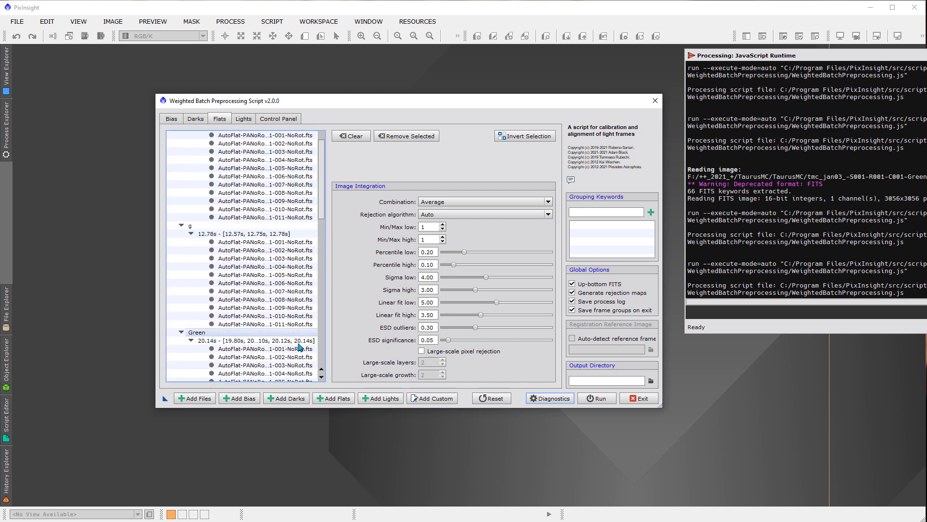
Filter the TaurusMC folder to the tmc files and add them all as light frames
{"action": "left_click", "coordinate": [384, 395]}
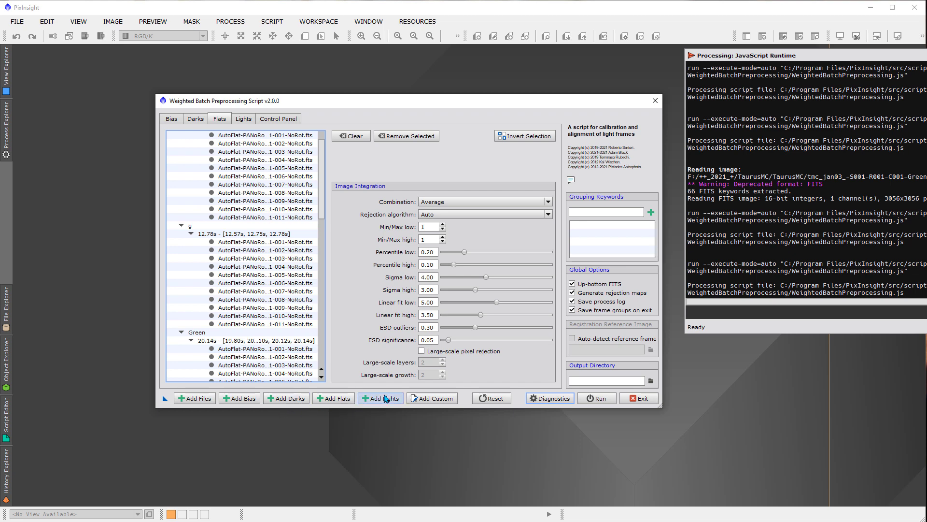
{"action": "scroll", "coordinate": [314, 380], "scroll_direction": "down", "scroll_amount": 1}
{"action": "scroll", "coordinate": [313, 379], "scroll_direction": "down", "scroll_amount": 20}
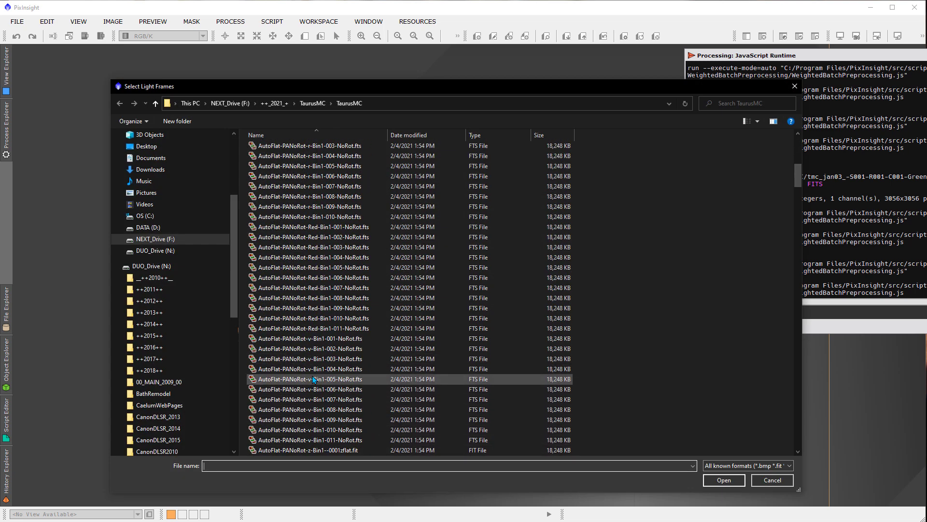
{"action": "scroll", "coordinate": [319, 379], "scroll_direction": "down", "scroll_amount": 15}
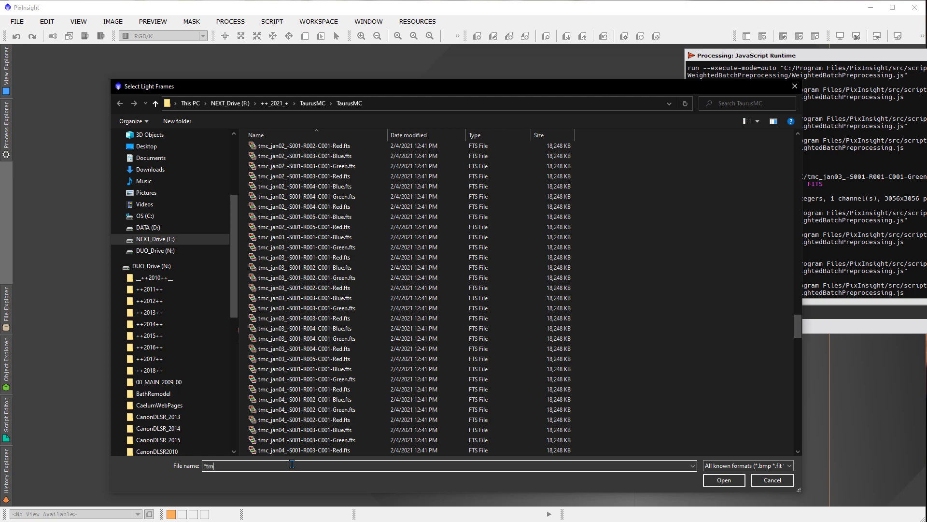
{"action": "key", "text": "Return"}
{"action": "left_click", "coordinate": [286, 373]}
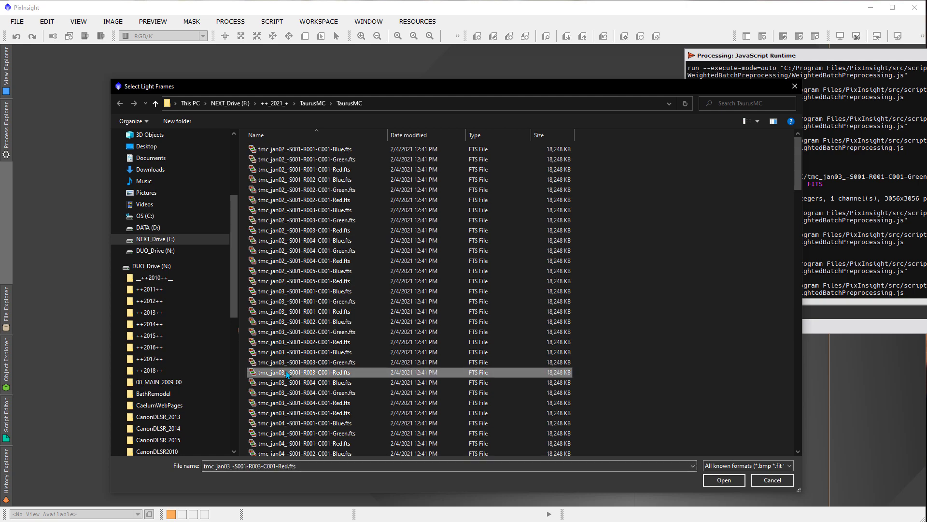
{"action": "key", "text": "ctrl+a"}
{"action": "left_click", "coordinate": [723, 480]}
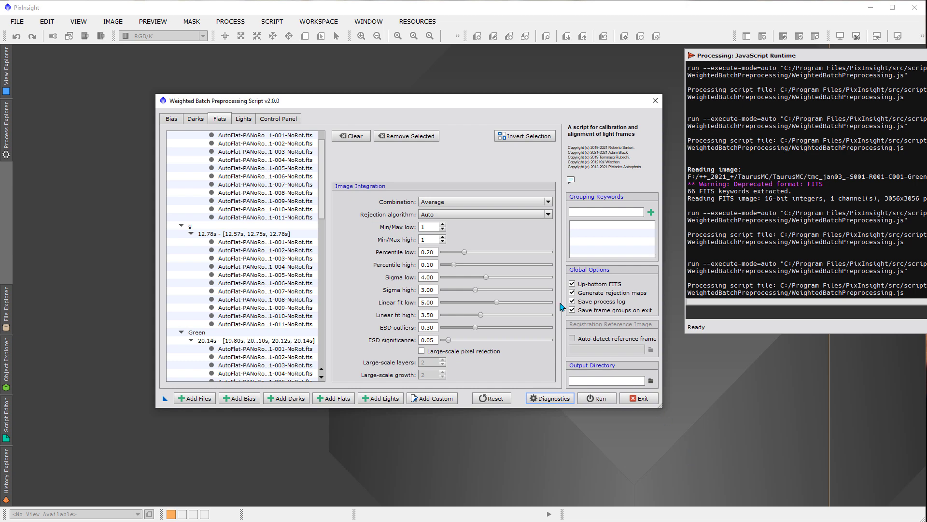
Review the loaded light frames from the first Blue file to the last Red file
{"action": "left_click", "coordinate": [243, 122]}
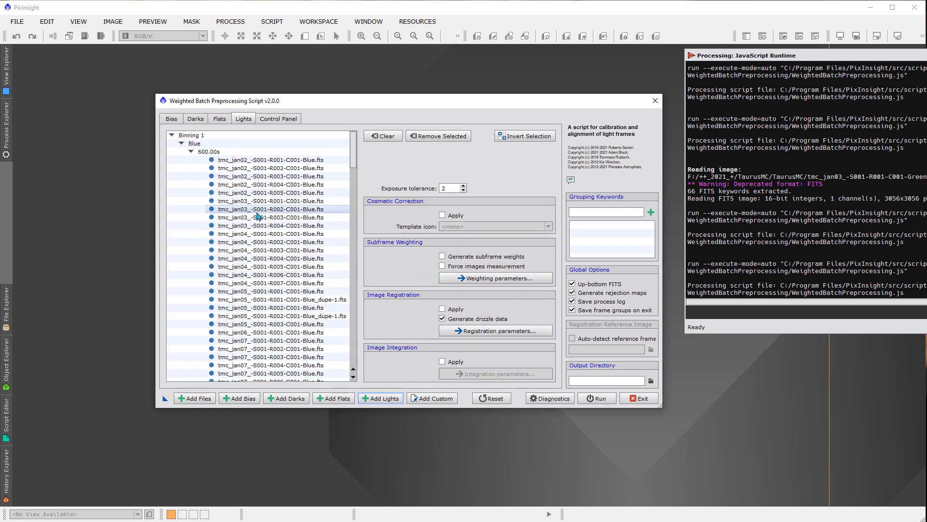
{"action": "scroll", "coordinate": [299, 290], "scroll_direction": "down", "scroll_amount": 20}
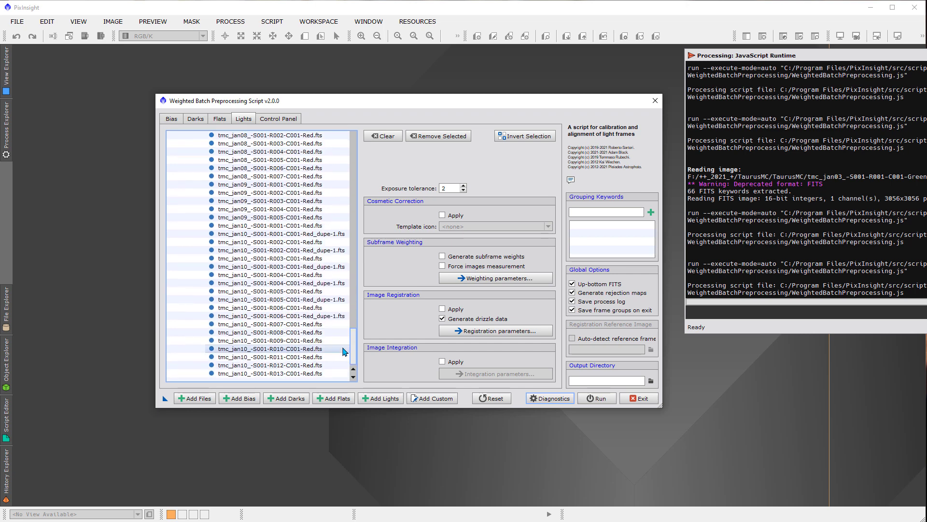
{"action": "scroll", "coordinate": [314, 289], "scroll_direction": "up", "scroll_amount": 20}
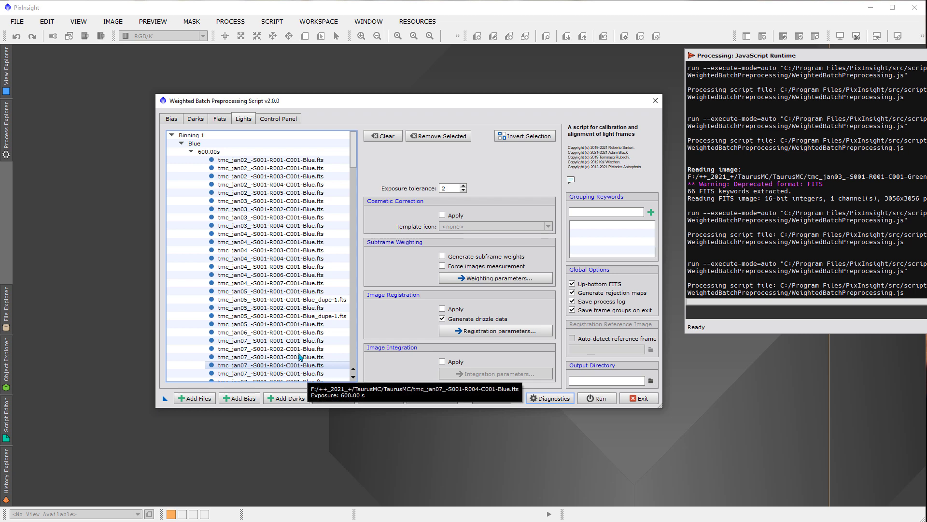
Compare the exposure group of the Blue light frames with the exposure group of the darks
{"action": "left_click", "coordinate": [216, 153]}
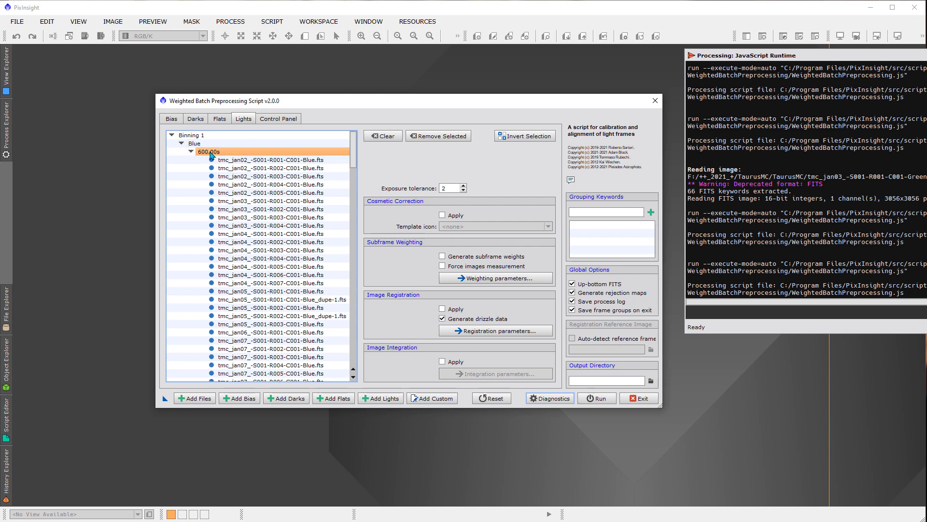
{"action": "left_click", "coordinate": [197, 119]}
{"action": "left_click", "coordinate": [199, 144]}
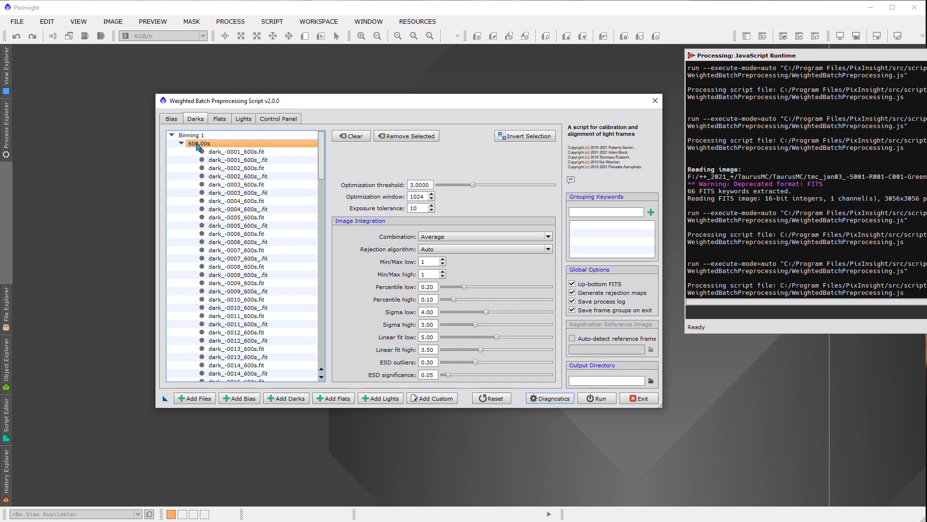
{"action": "left_click", "coordinate": [244, 118]}
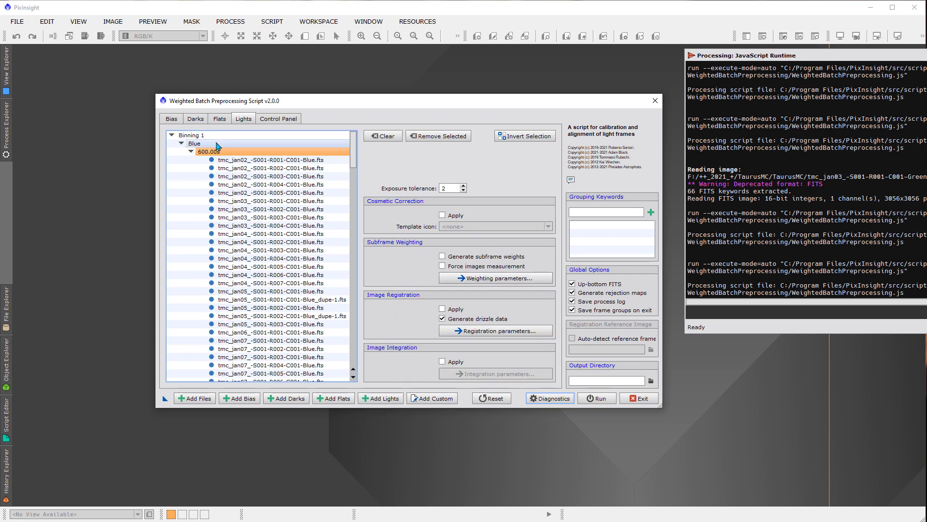
Compare the Blue filter group of the light frames with the Blue filter group of the flats
{"action": "left_click", "coordinate": [197, 143]}
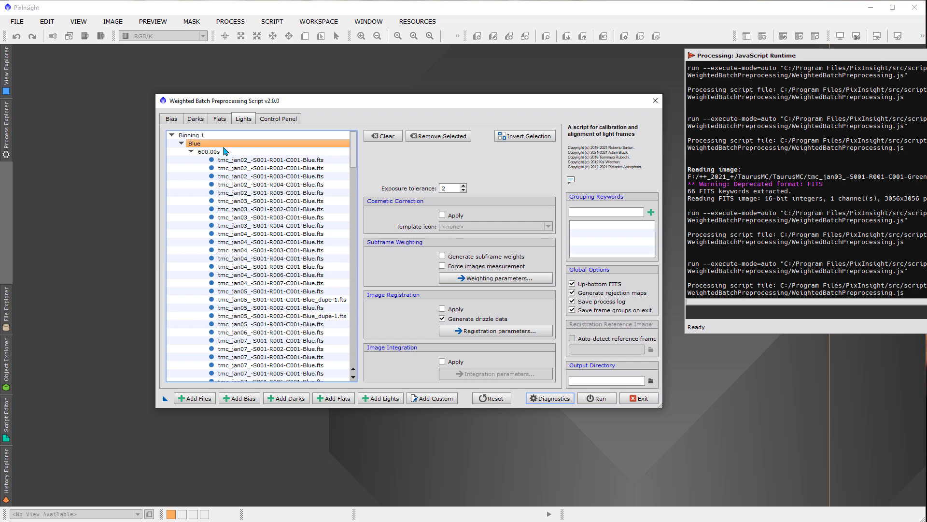
{"action": "left_click", "coordinate": [221, 120]}
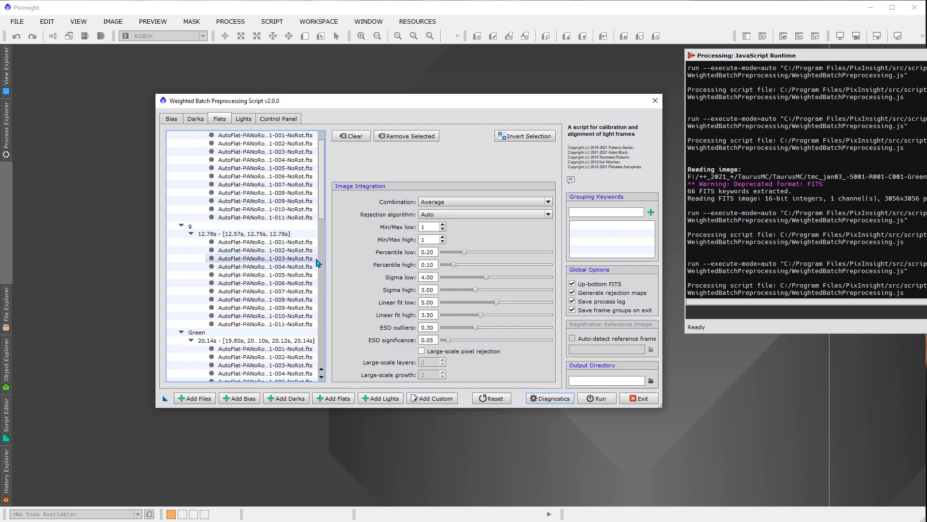
{"action": "left_click_drag", "start_coordinate": [323, 207], "coordinate": [336, 166]}
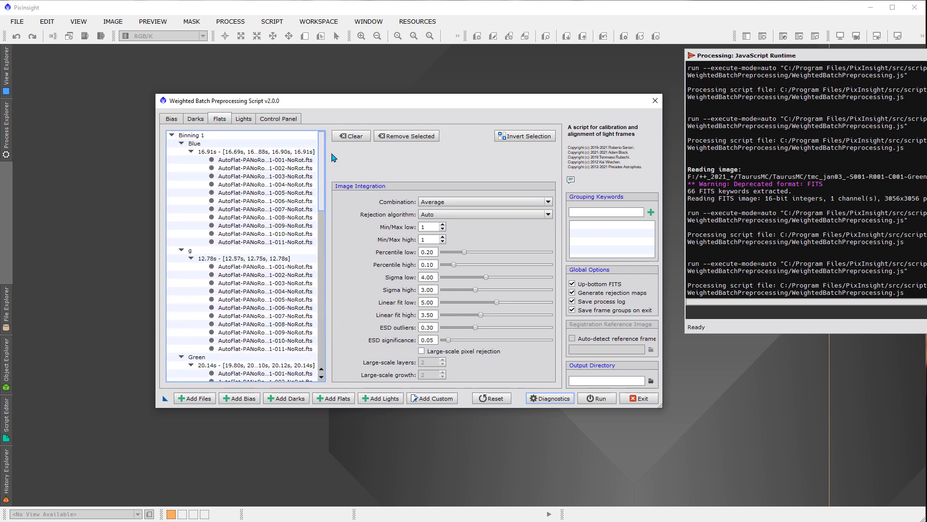
{"action": "left_click", "coordinate": [198, 145]}
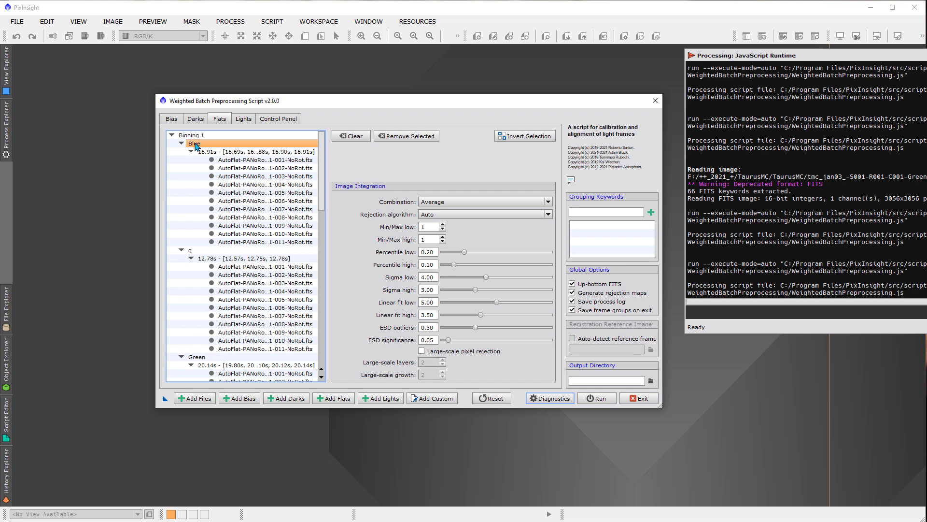
{"action": "left_click", "coordinate": [244, 119]}
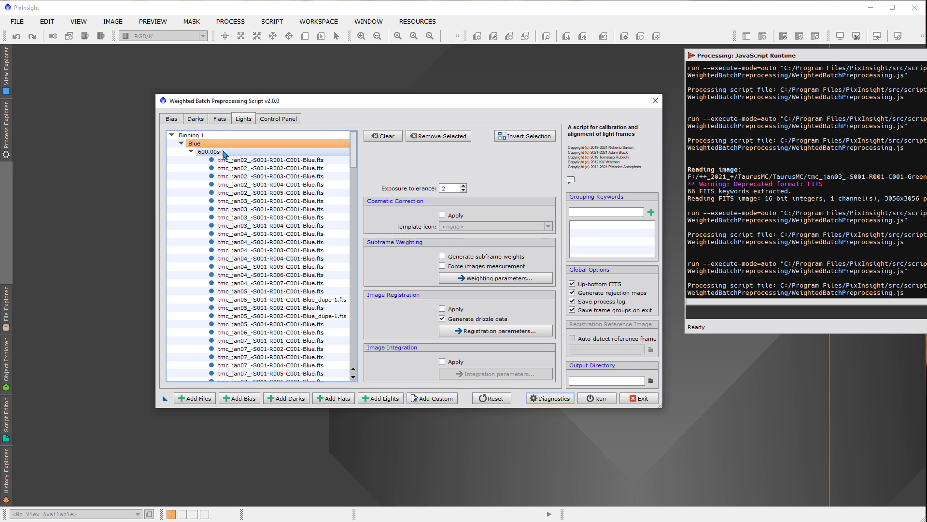
Check the binning group of the darks and compare how the bias, dark and flat frames are grouped
{"action": "left_click", "coordinate": [195, 119]}
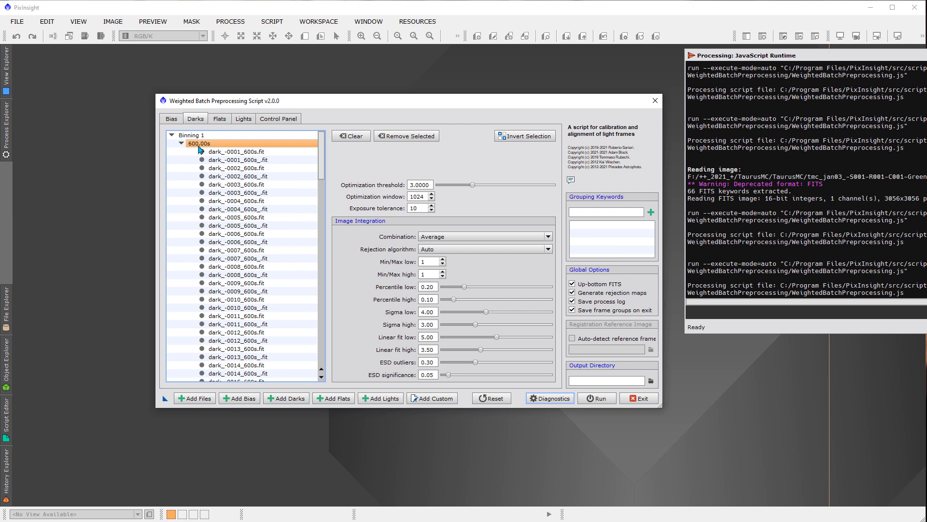
{"action": "left_click", "coordinate": [192, 136]}
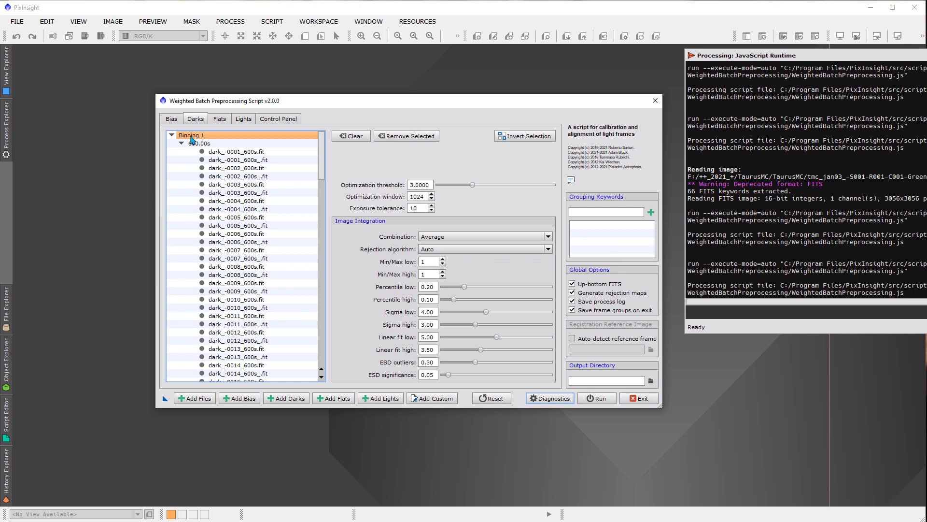
{"action": "left_click", "coordinate": [172, 119]}
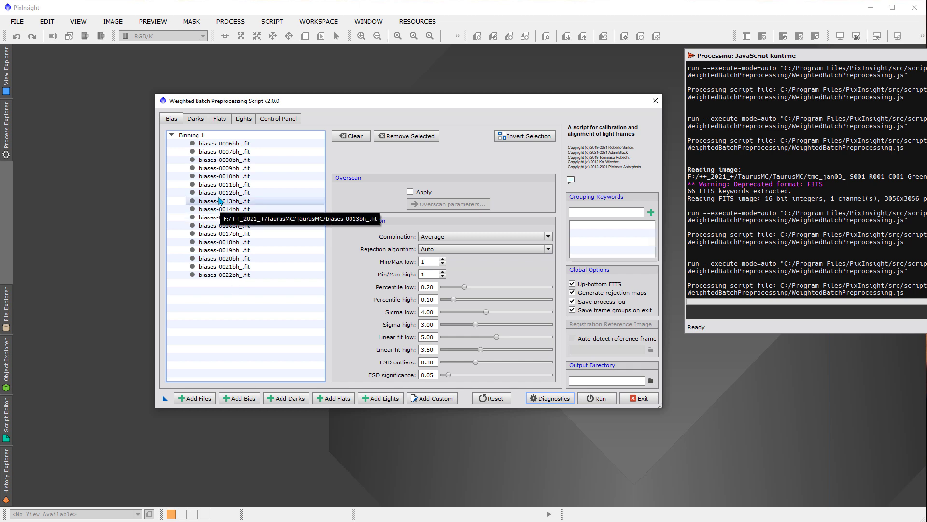
{"action": "left_click", "coordinate": [196, 119]}
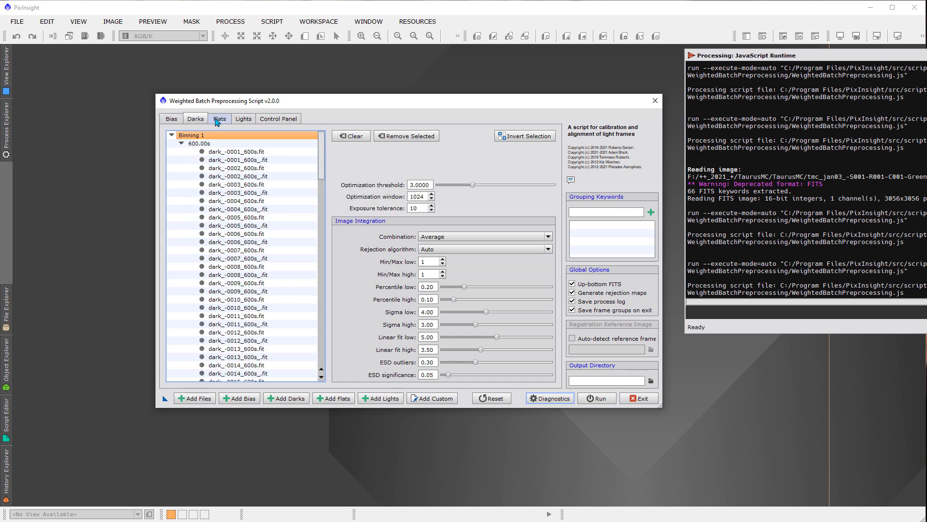
{"action": "left_click", "coordinate": [217, 120]}
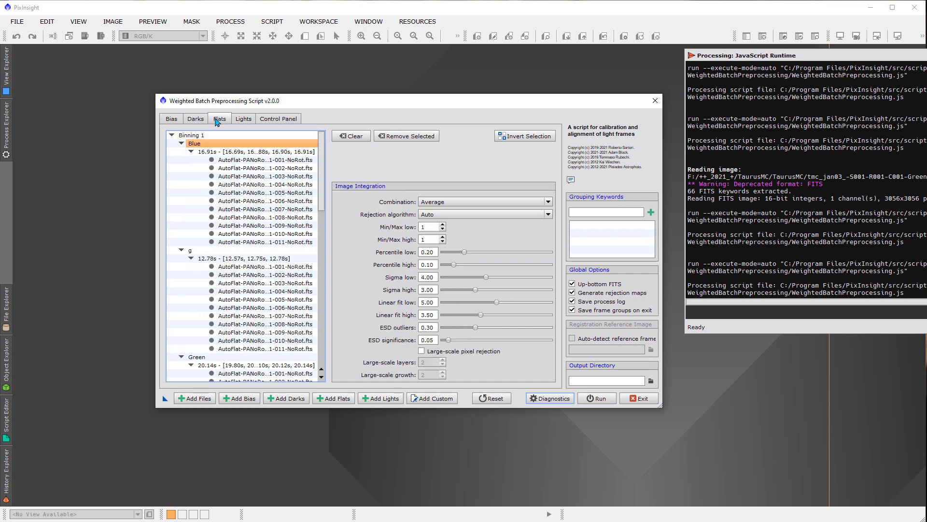
{"action": "left_click", "coordinate": [171, 119]}
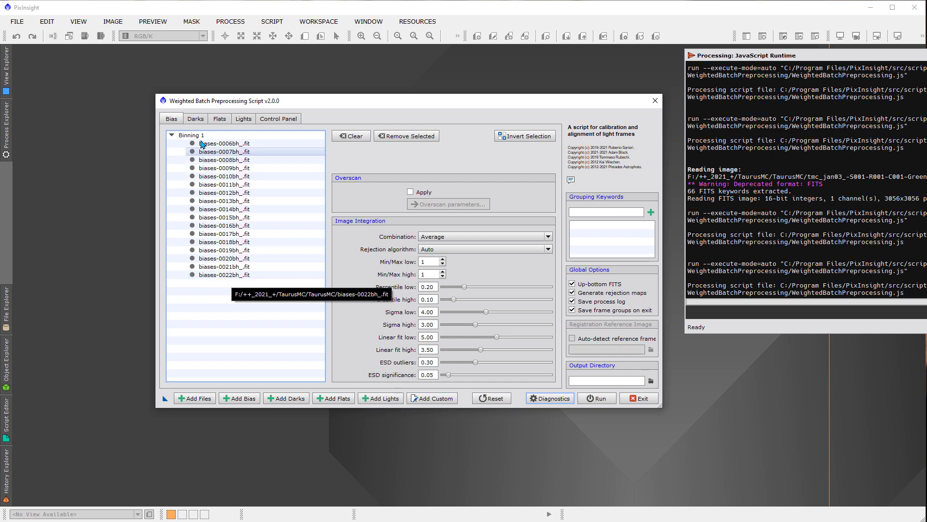
{"action": "left_click", "coordinate": [196, 119]}
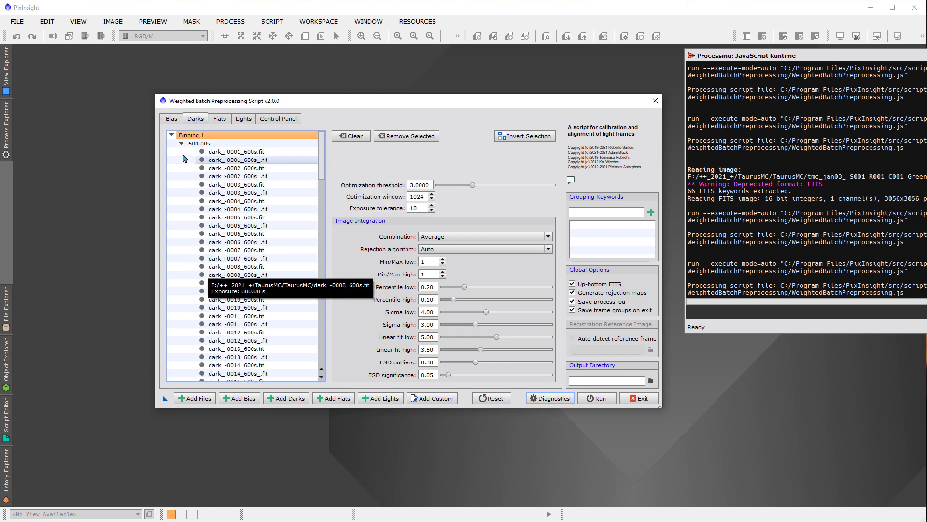
Examine the available rejection algorithms and combination methods in the bias frames' image integration settings
{"action": "left_click", "coordinate": [171, 119]}
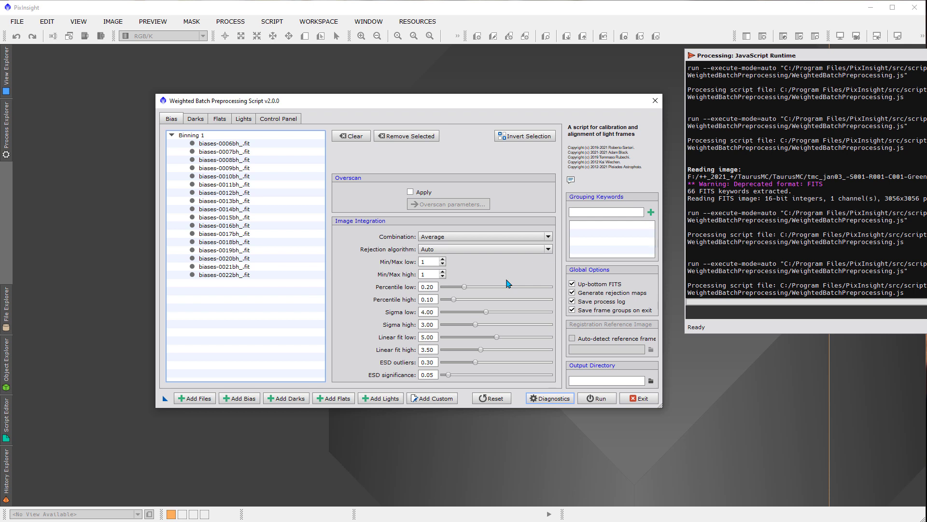
{"action": "left_click", "coordinate": [488, 254]}
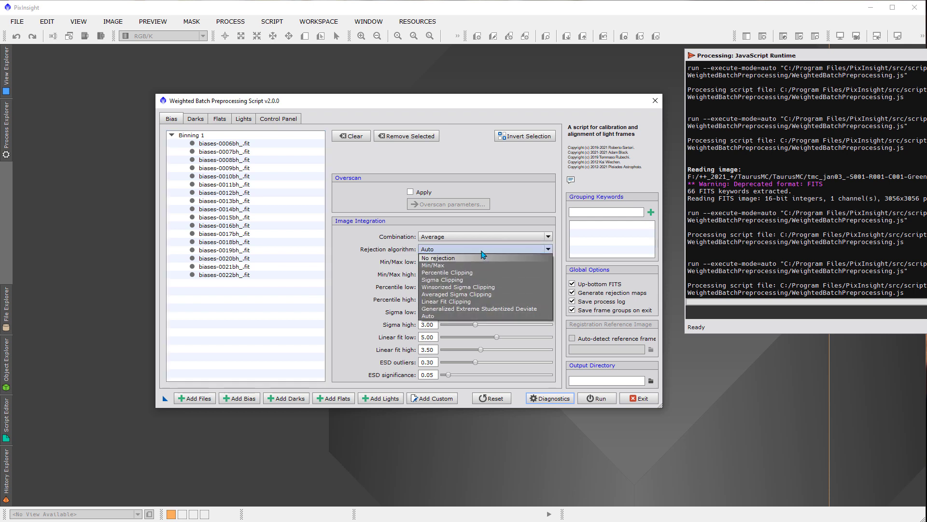
{"action": "left_click", "coordinate": [486, 250]}
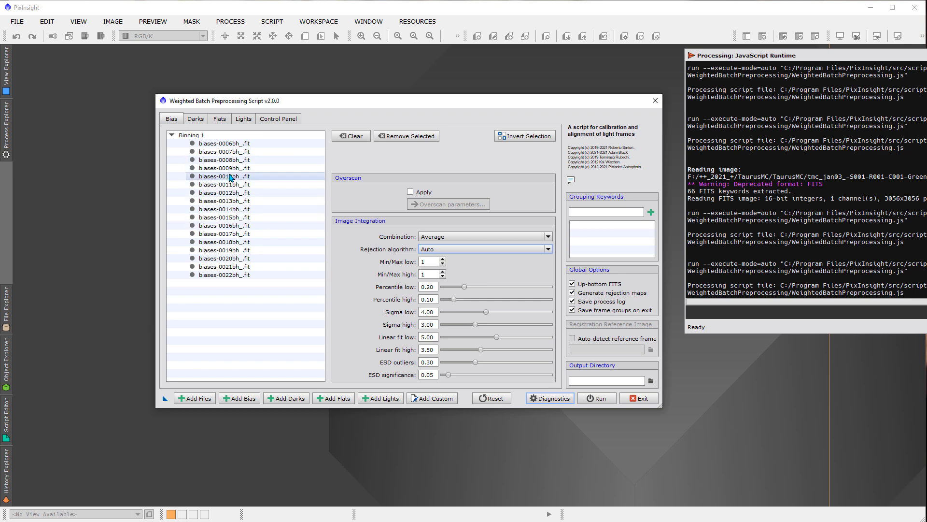
{"action": "left_click", "coordinate": [459, 251]}
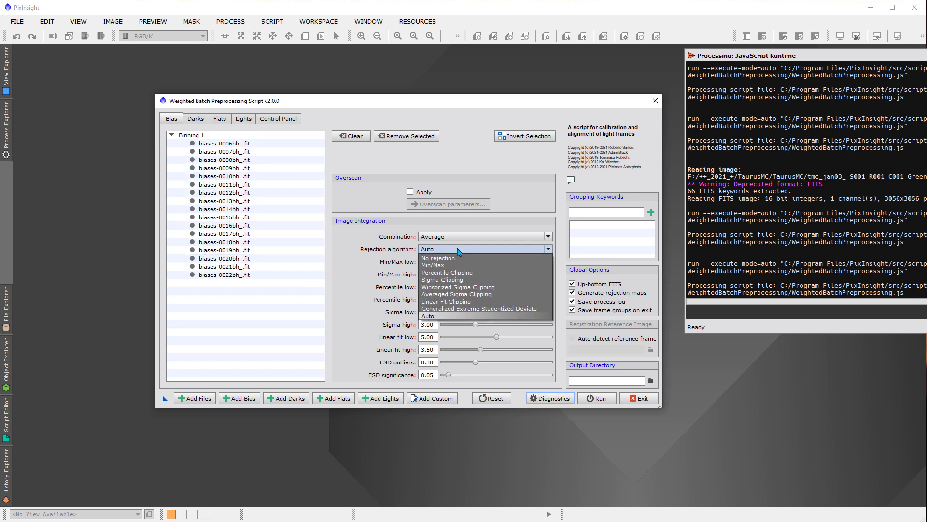
{"action": "left_click", "coordinate": [458, 250]}
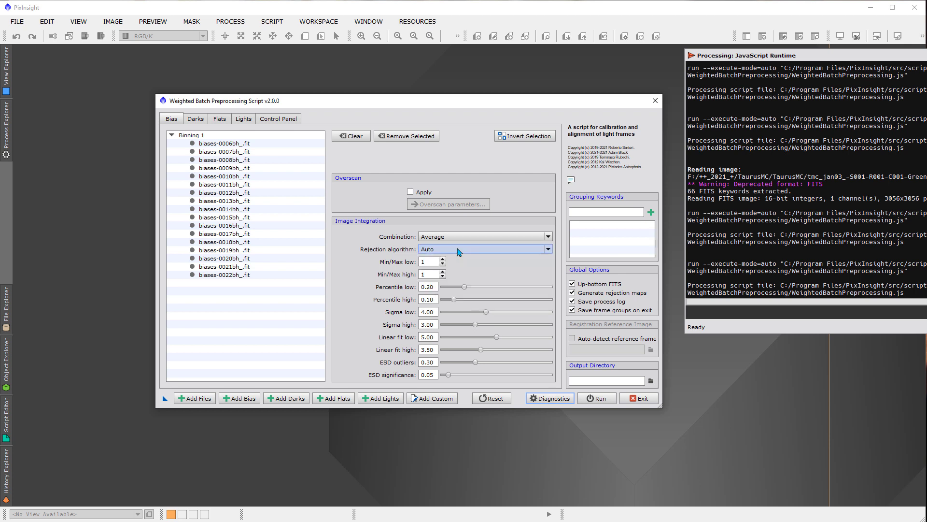
{"action": "left_click", "coordinate": [458, 238]}
{"action": "left_click", "coordinate": [456, 245]}
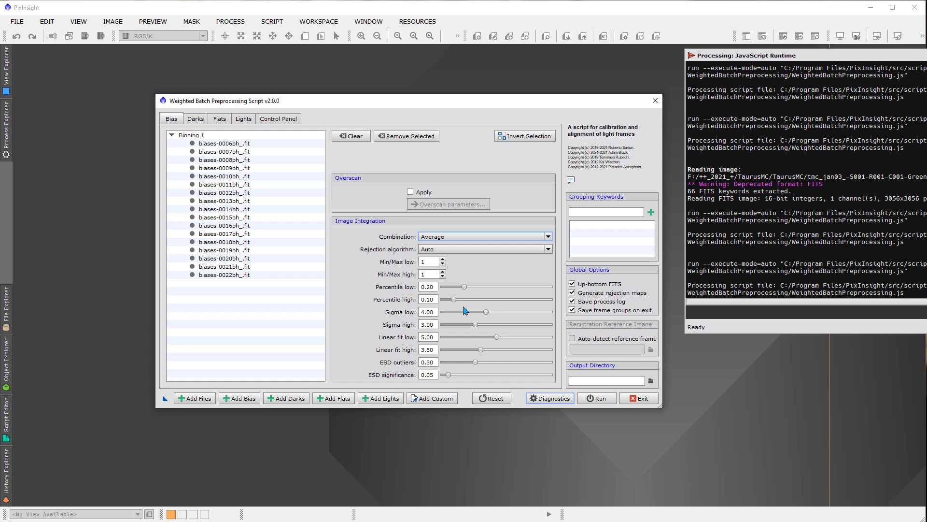
Review the image integration settings of the darks and flats, and return to the bias settings
{"action": "left_click", "coordinate": [196, 120]}
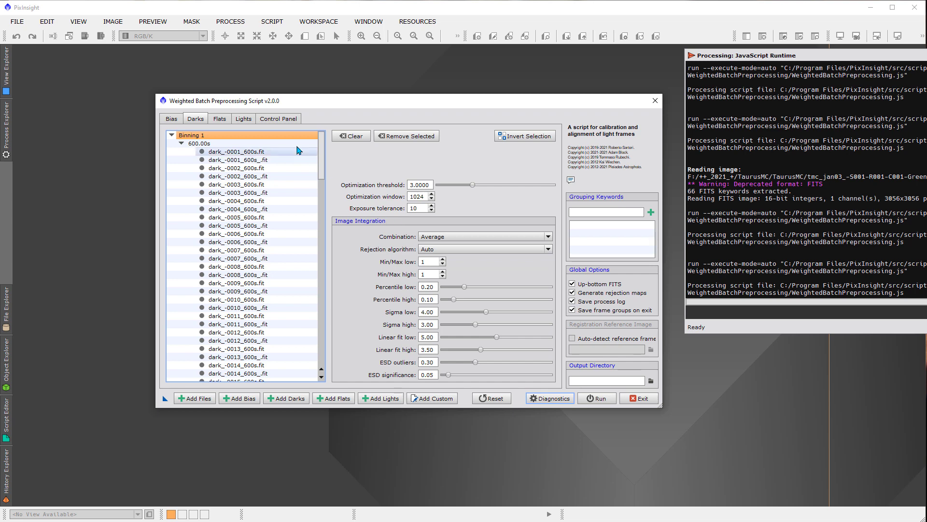
{"action": "left_click", "coordinate": [225, 120]}
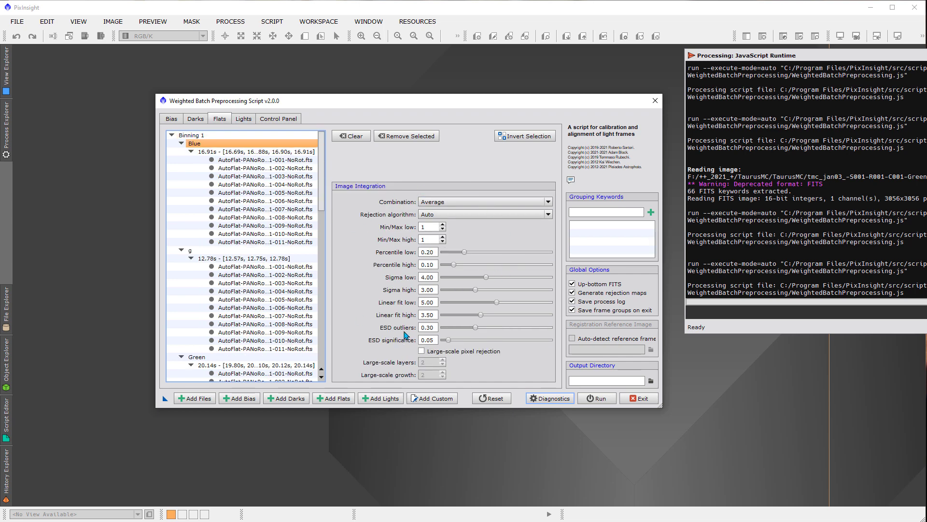
{"action": "left_click", "coordinate": [172, 119]}
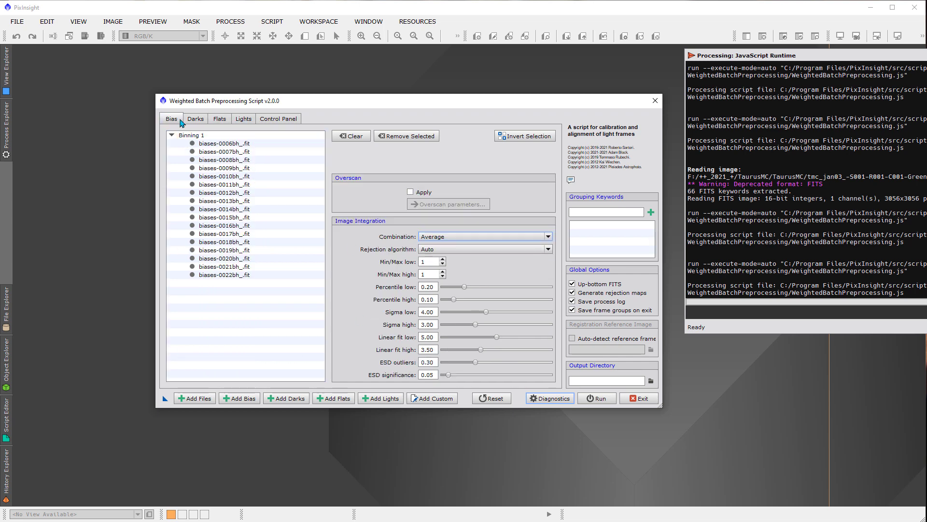
Review the image integration settings of the darks and flats, and the processing options of the light frames
{"action": "left_click", "coordinate": [196, 119]}
{"action": "left_click", "coordinate": [220, 119]}
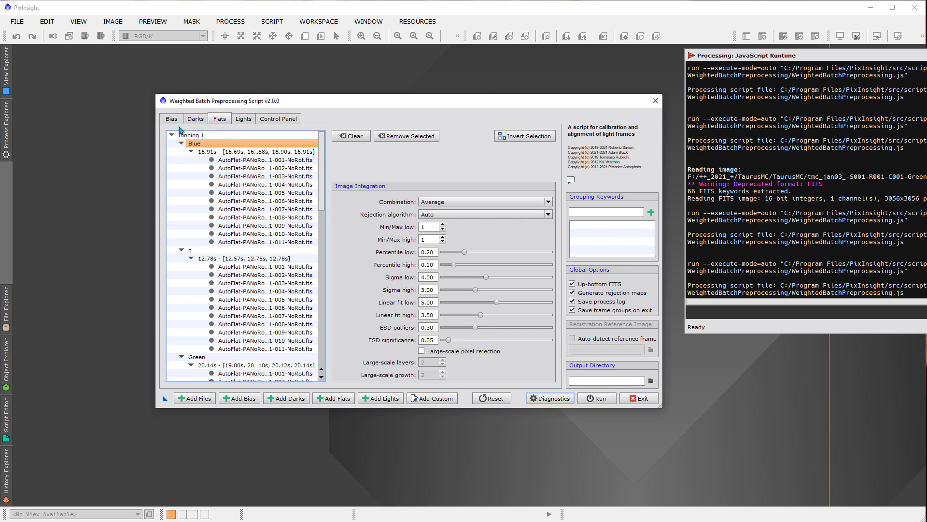
{"action": "left_click", "coordinate": [242, 121]}
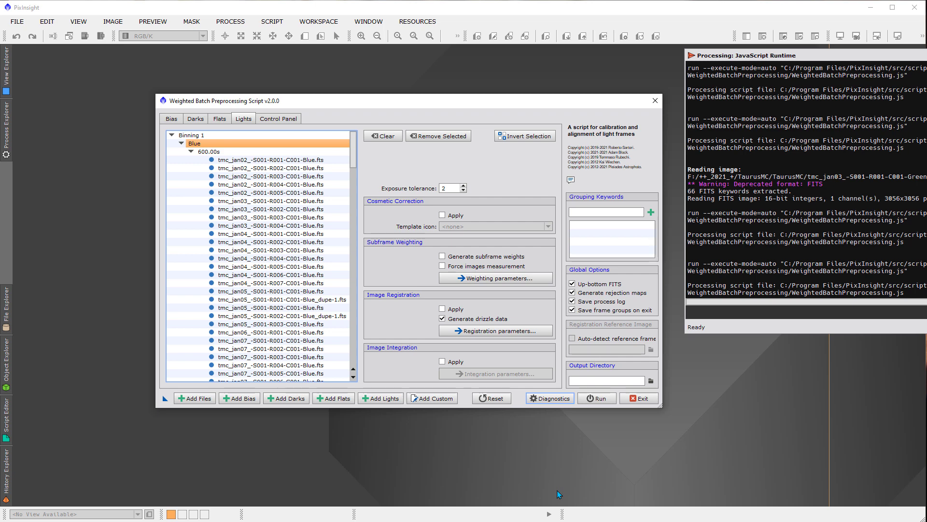
Exit the Weighted Batch Preprocessing script and open the CosmeticCorrection process
{"action": "left_click", "coordinate": [636, 400]}
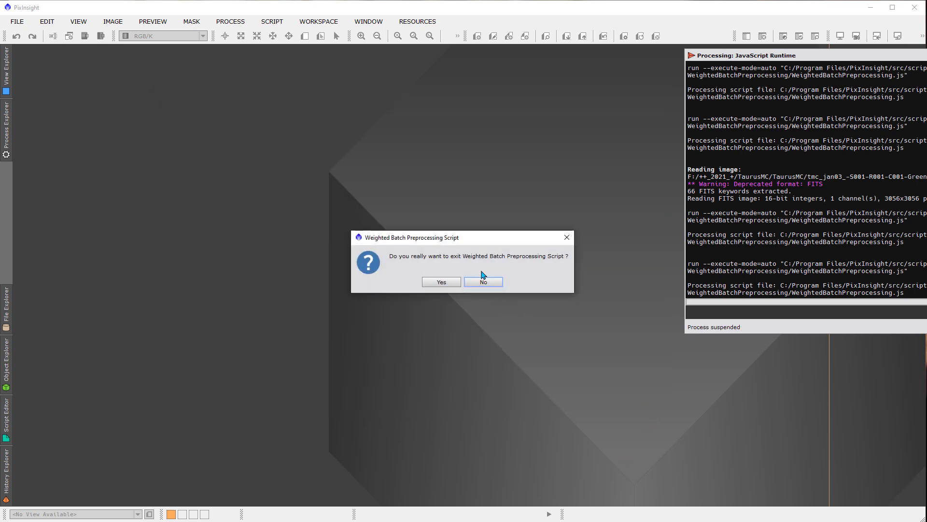
{"action": "left_click", "coordinate": [452, 284]}
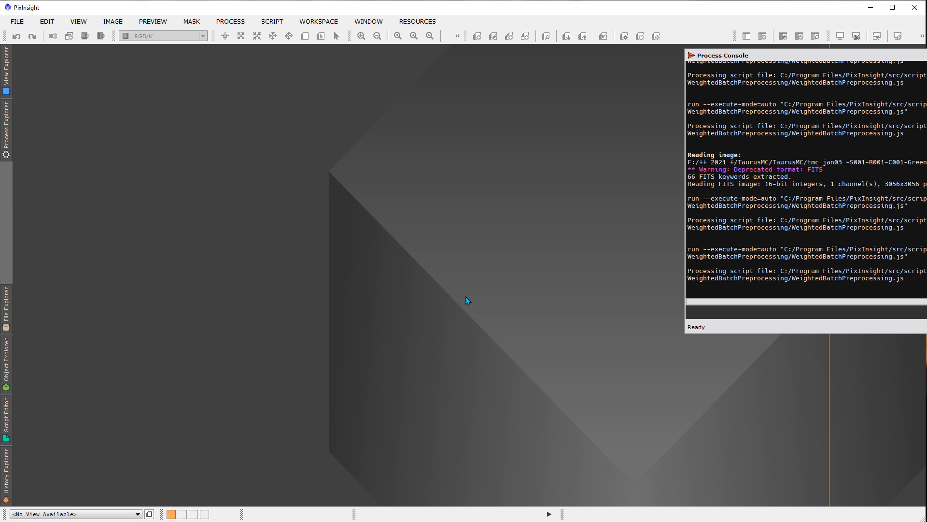
{"action": "left_click", "coordinate": [246, 22]}
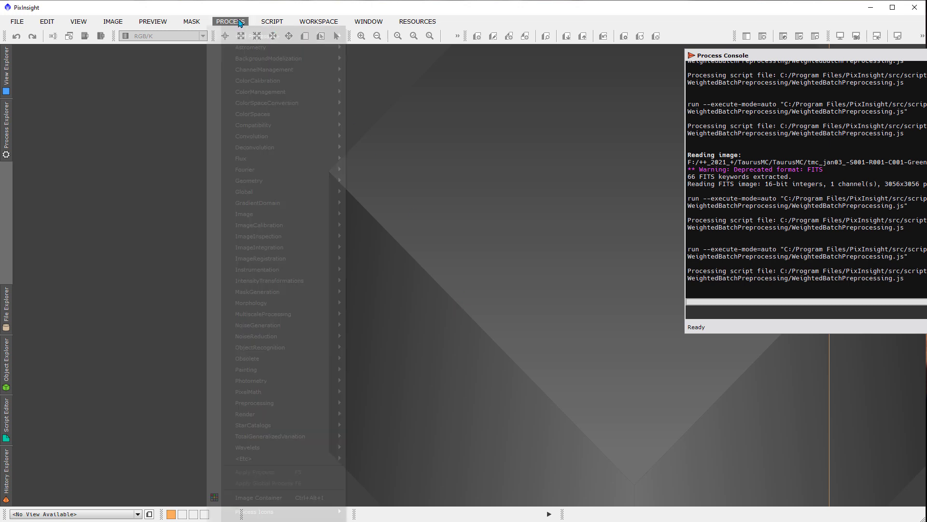
{"action": "mouse_move", "coordinate": [251, 40]}
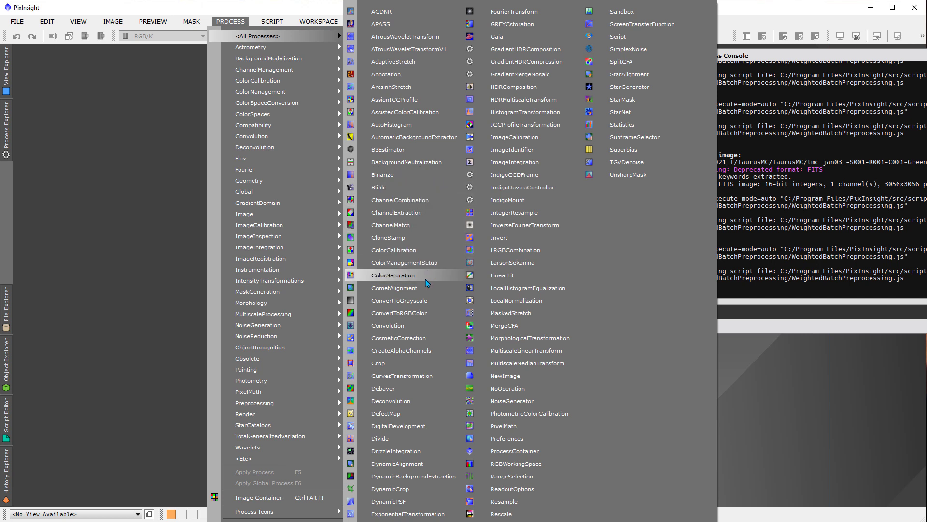
{"action": "left_click", "coordinate": [419, 339]}
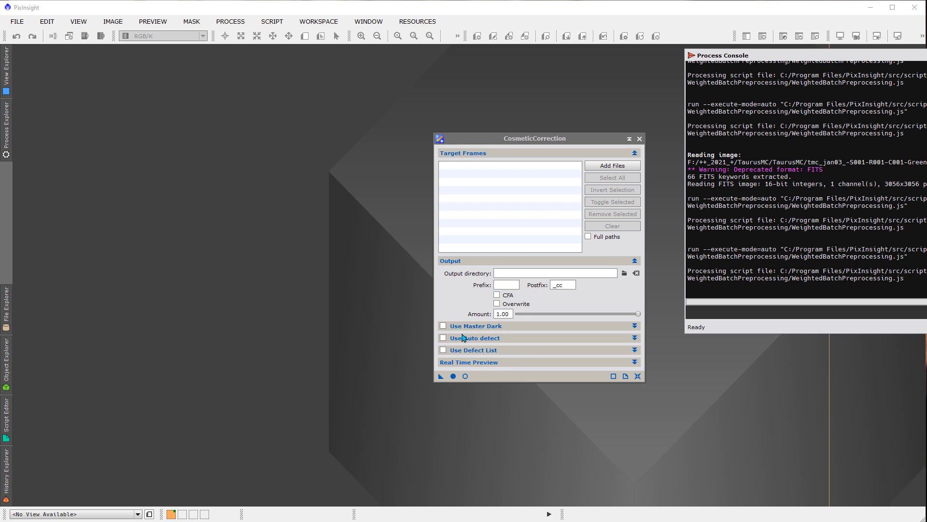
Enable automatic detection with Hot Sigma at 3.0, save the CosmeticCorrection settings as a workspace icon, and close the process
{"action": "left_click", "coordinate": [444, 337]}
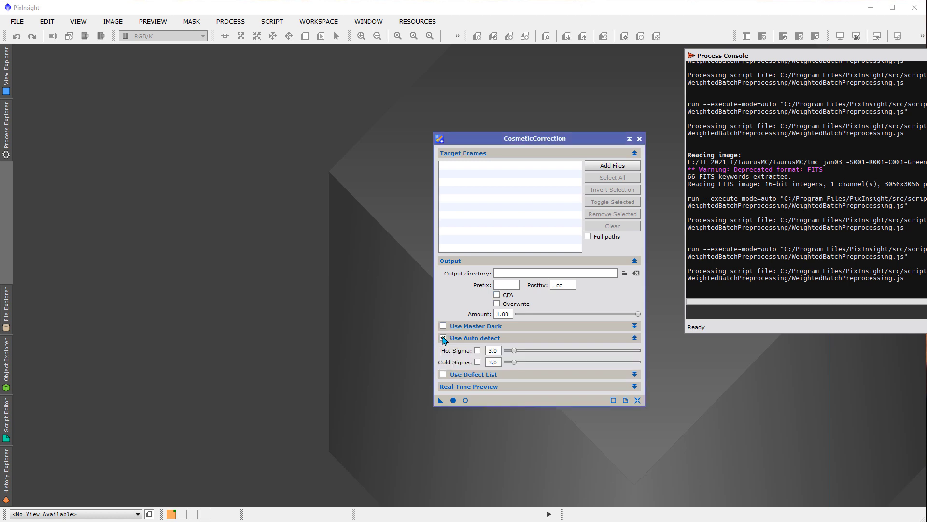
{"action": "left_click", "coordinate": [477, 352]}
{"action": "left_click_drag", "start_coordinate": [441, 400], "coordinate": [368, 395]}
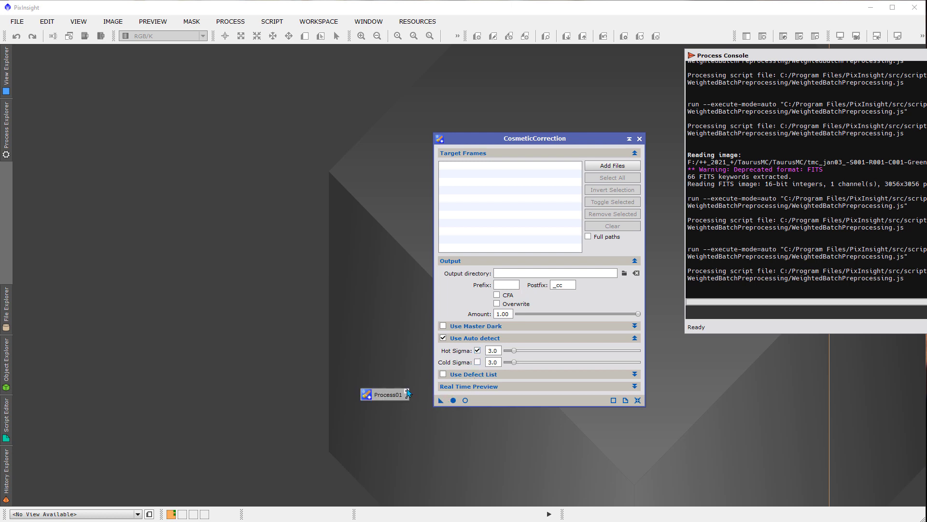
{"action": "left_click", "coordinate": [640, 138]}
Rename the new process icon as CosmeticCOrrection and move it higher on the workspace
{"action": "left_click", "coordinate": [408, 391]}
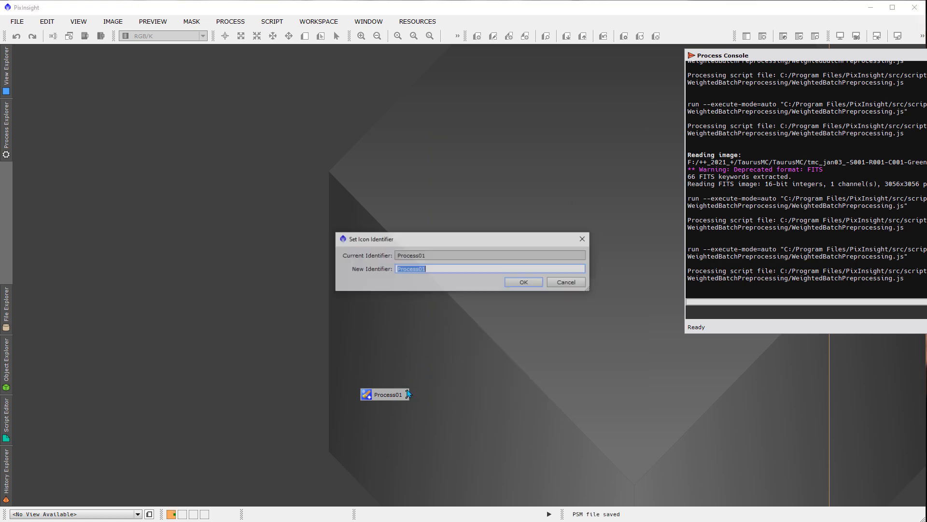
{"action": "type", "text": "Co"}
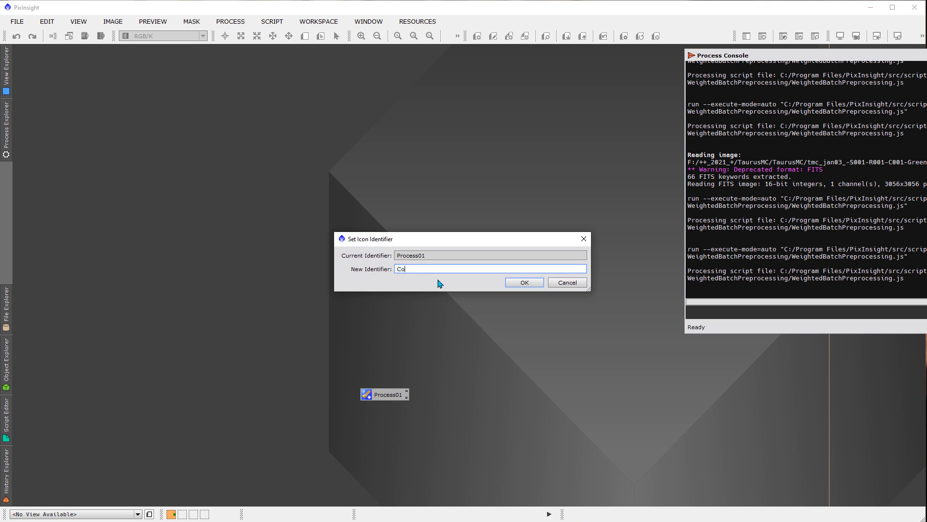
{"action": "type", "text": "smeticCOrrection"}
{"action": "left_click", "coordinate": [521, 283]}
{"action": "left_click_drag", "start_coordinate": [403, 395], "coordinate": [450, 159]}
Reopen the Weighted Batch Preprocessing script and apply cosmetic correction to the lights with the CosmeticCOrrection template icon
{"action": "left_click", "coordinate": [270, 22]}
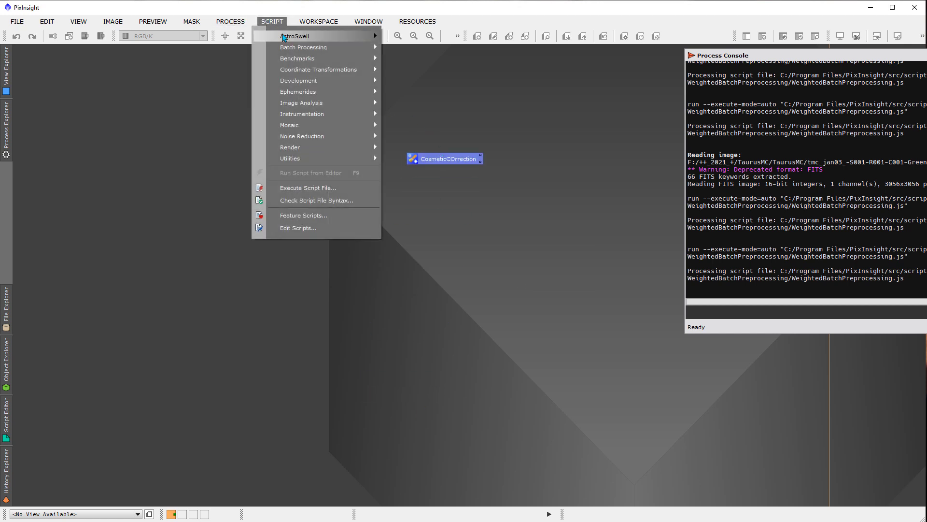
{"action": "mouse_move", "coordinate": [309, 47]}
{"action": "left_click", "coordinate": [462, 150]}
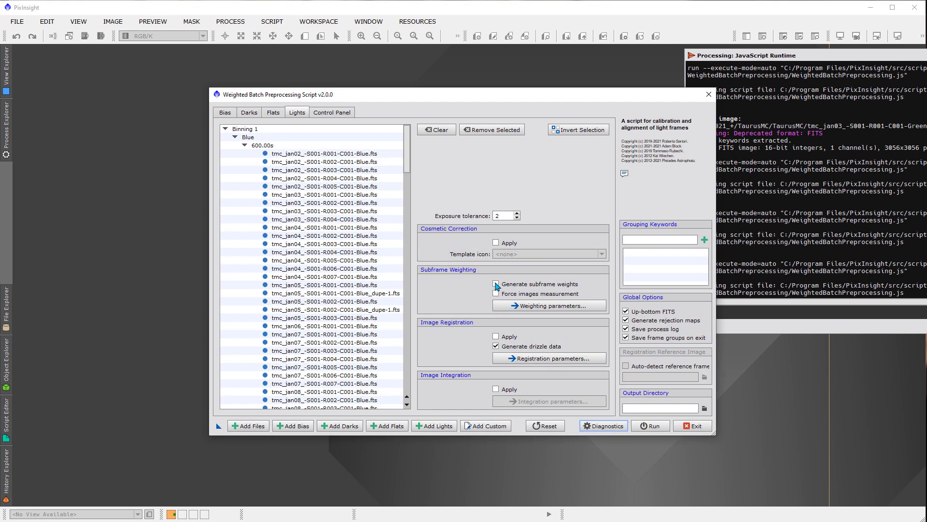
{"action": "left_click", "coordinate": [496, 243]}
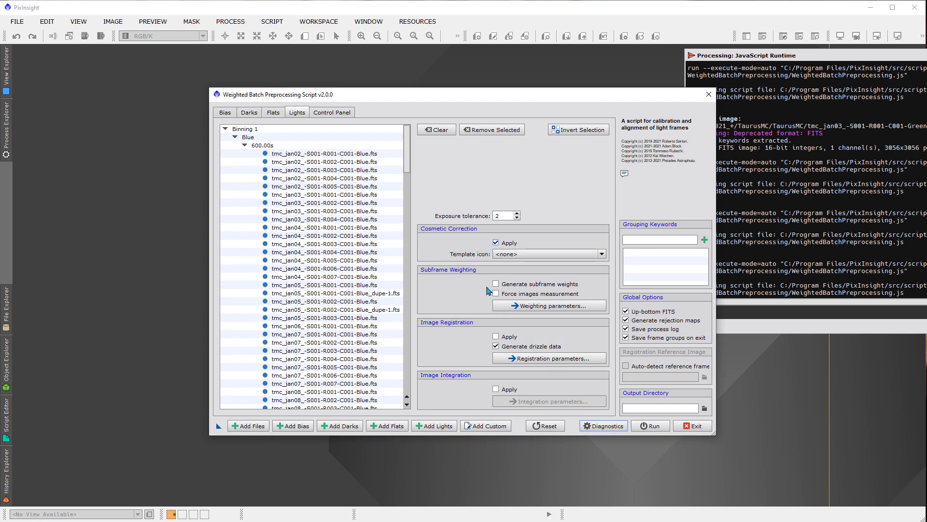
{"action": "left_click_drag", "start_coordinate": [426, 98], "coordinate": [336, 84]}
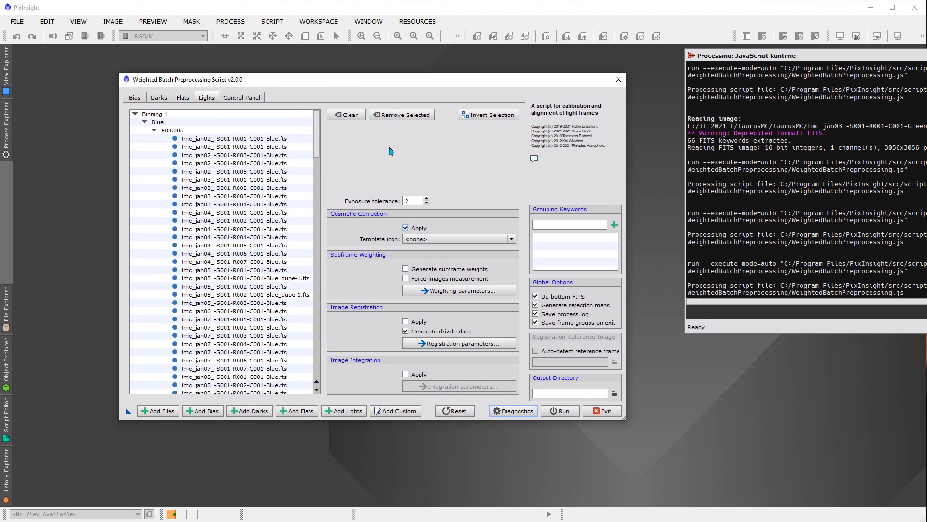
{"action": "left_click", "coordinate": [423, 239]}
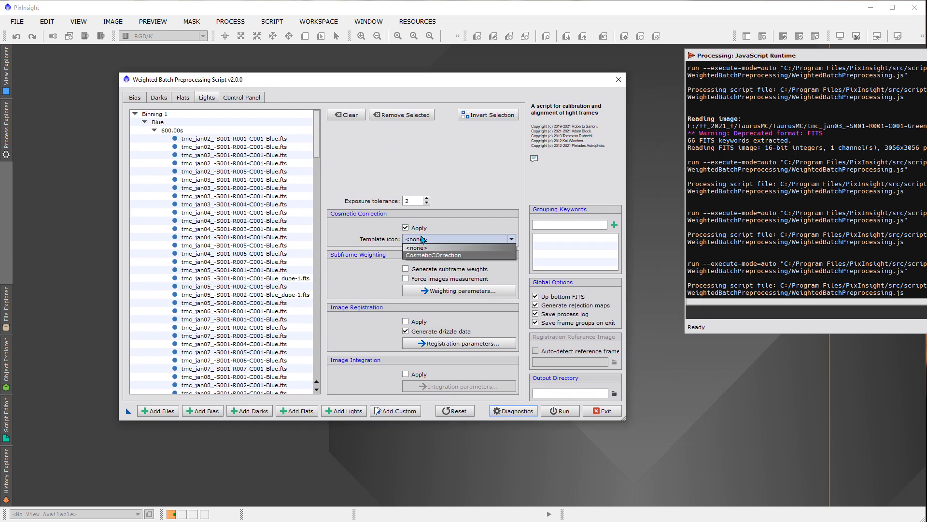
{"action": "left_click", "coordinate": [444, 255]}
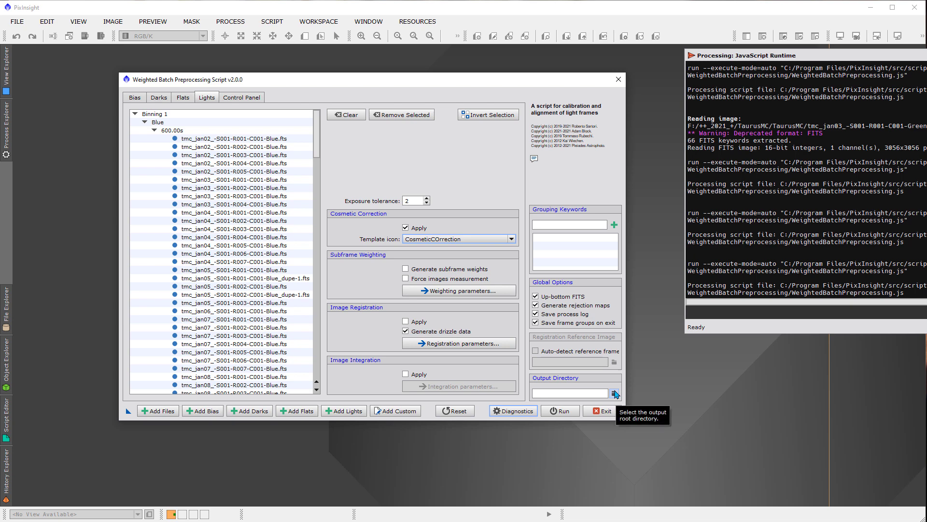
Set the output directory to the TaurusMC folder inside ++_2021_+ on the F: drive
{"action": "left_click", "coordinate": [614, 392]}
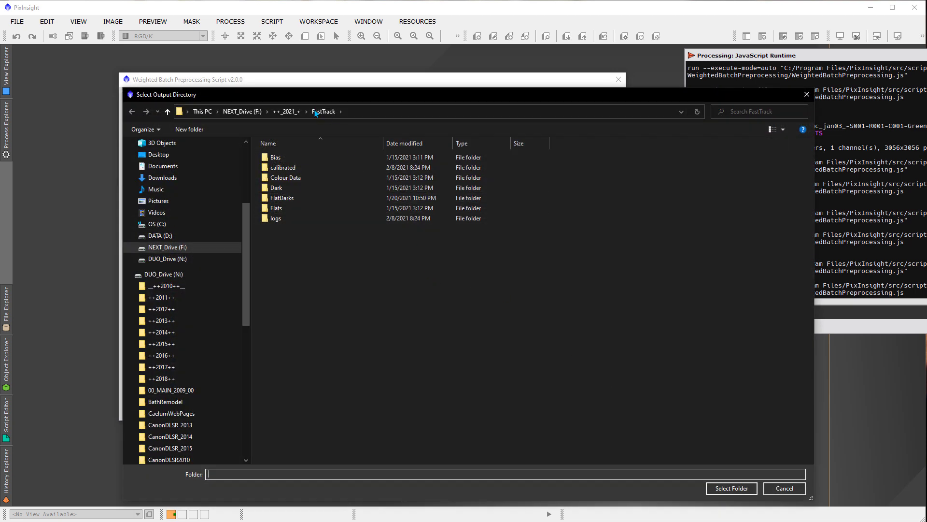
{"action": "left_click", "coordinate": [287, 112]}
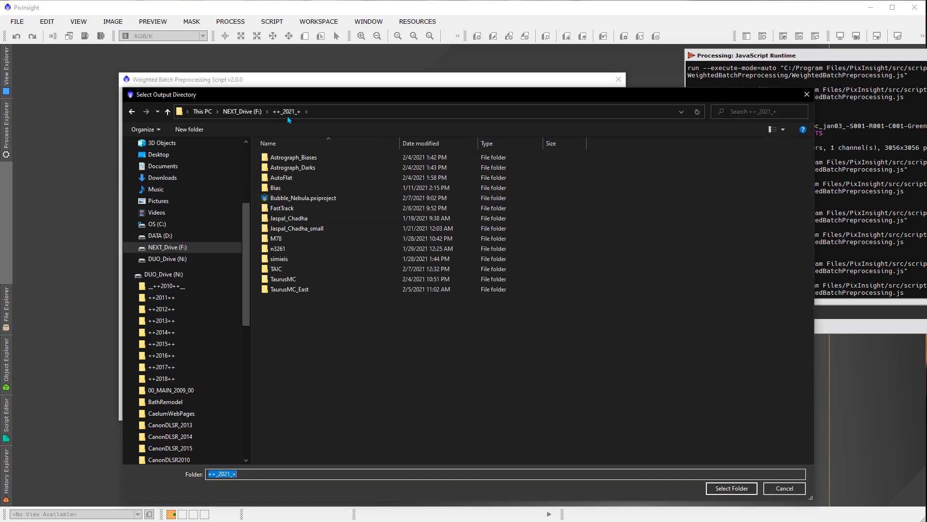
{"action": "double_click", "coordinate": [287, 280]}
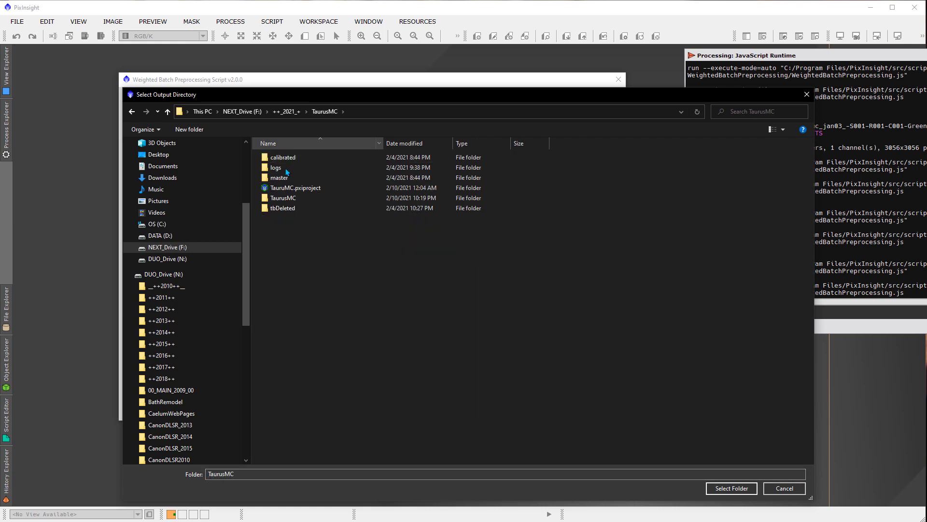
{"action": "left_click", "coordinate": [725, 489]}
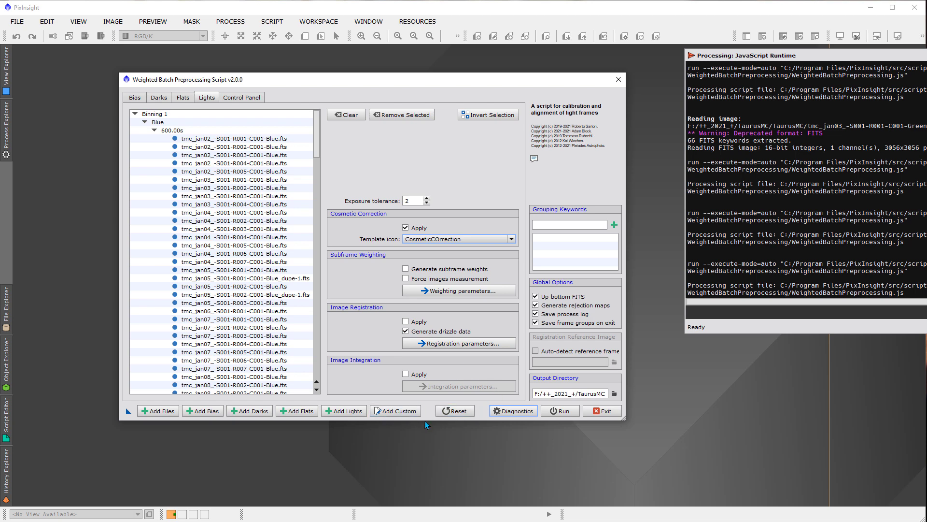
Check the reset options of the preprocessing engine without applying a reset
{"action": "left_click", "coordinate": [458, 413]}
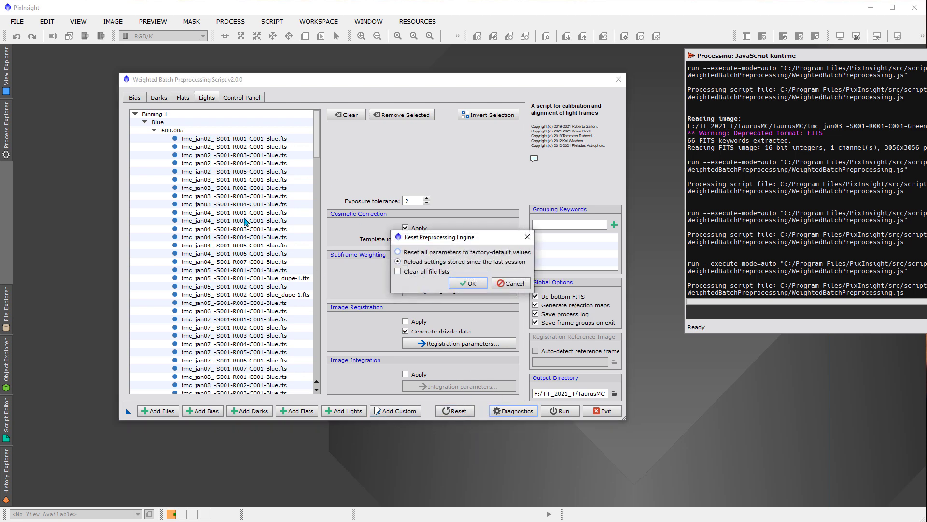
{"action": "left_click", "coordinate": [514, 284]}
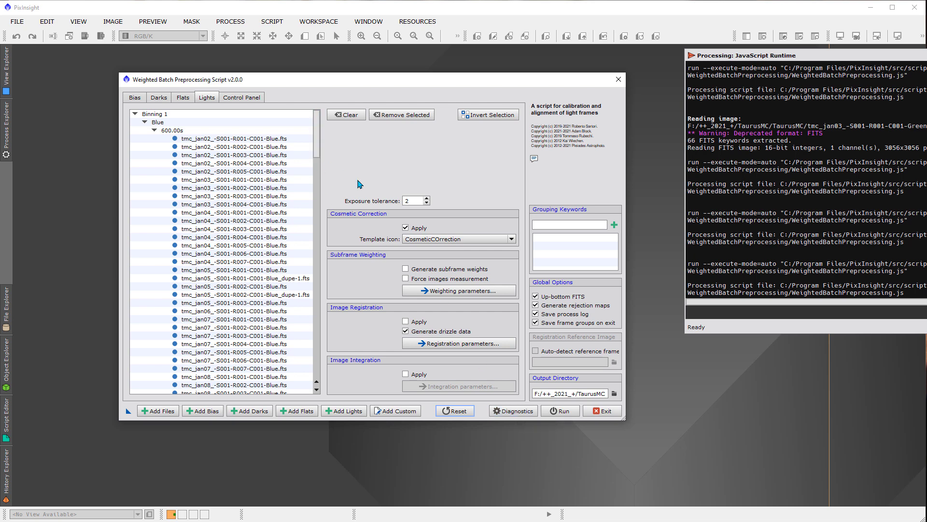
Compare the calibration overview of all frame groups with the file list of the Blue light frames
{"action": "left_click", "coordinate": [253, 99]}
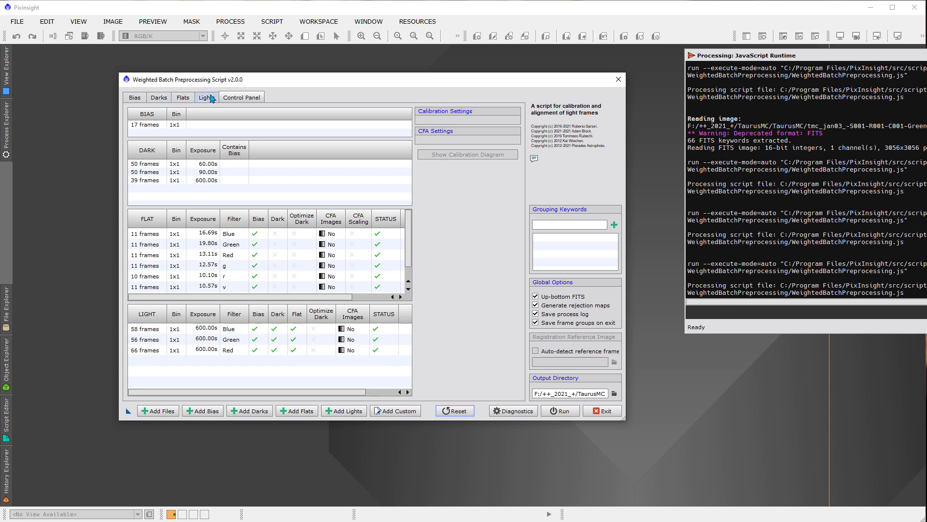
{"action": "left_click", "coordinate": [207, 97]}
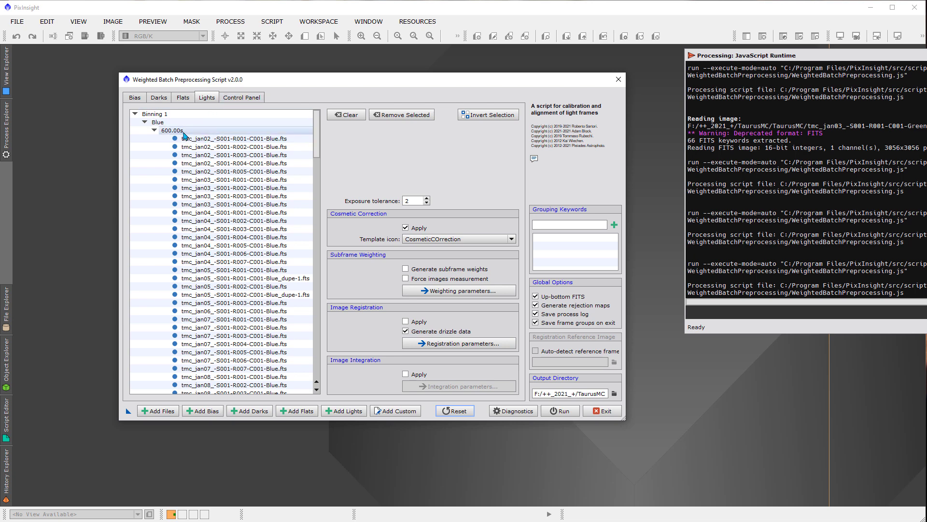
{"action": "scroll", "coordinate": [185, 139], "scroll_direction": "down", "scroll_amount": 1}
{"action": "scroll", "coordinate": [185, 138], "scroll_direction": "up", "scroll_amount": 1}
{"action": "scroll", "coordinate": [186, 142], "scroll_direction": "down", "scroll_amount": 12}
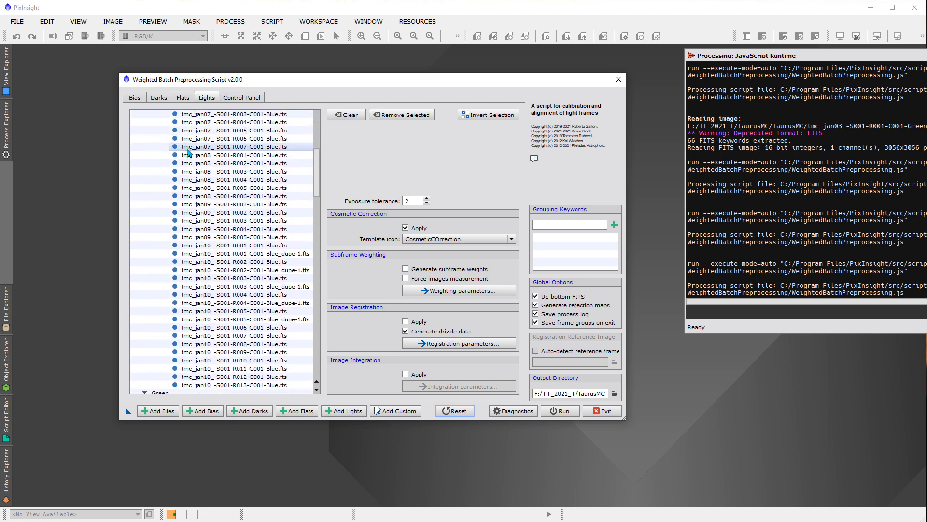
Check which bias, dark and flat frames are matched to the 600-second Blue light group in the calibration overview
{"action": "left_click", "coordinate": [236, 97]}
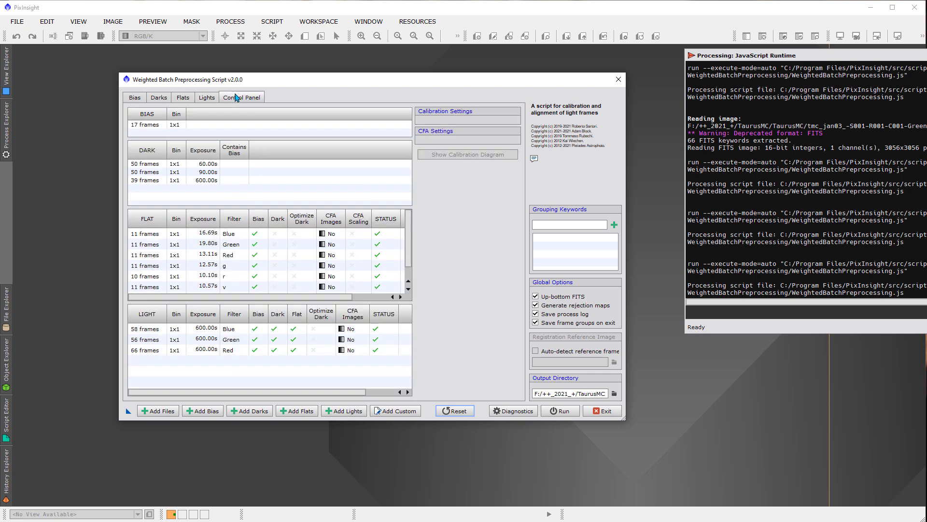
{"action": "left_click", "coordinate": [214, 331]}
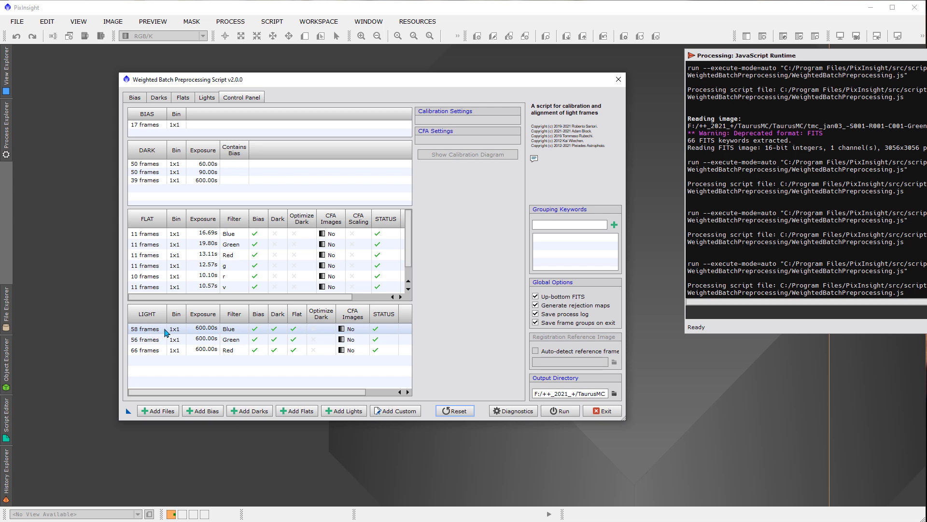
{"action": "left_click", "coordinate": [201, 330]}
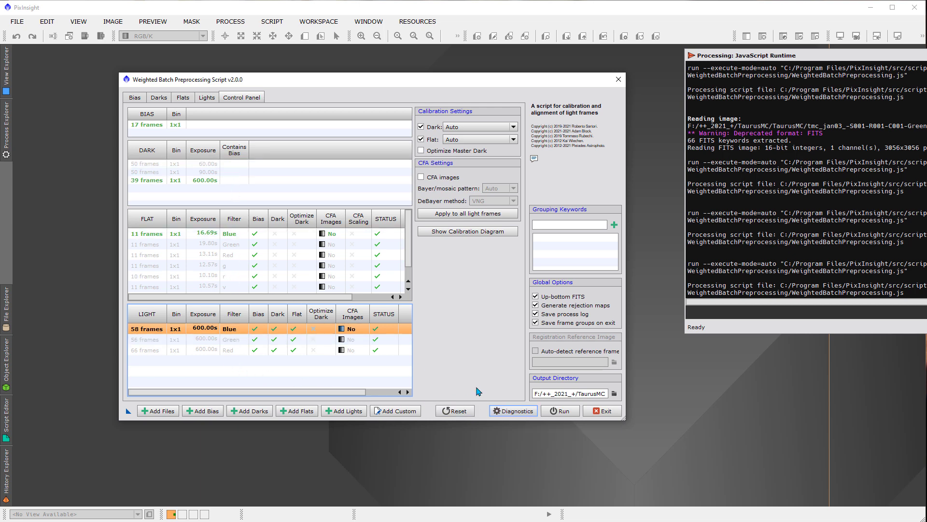
Run the diagnostics and read the warning for the flat frames with filter r, then close the messages
{"action": "left_click", "coordinate": [514, 410]}
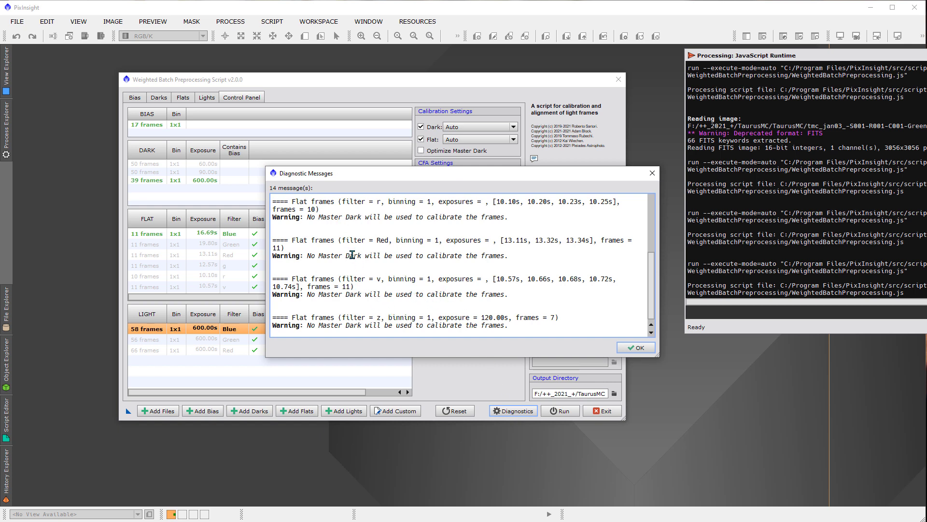
{"action": "left_click_drag", "start_coordinate": [513, 216], "coordinate": [307, 218]}
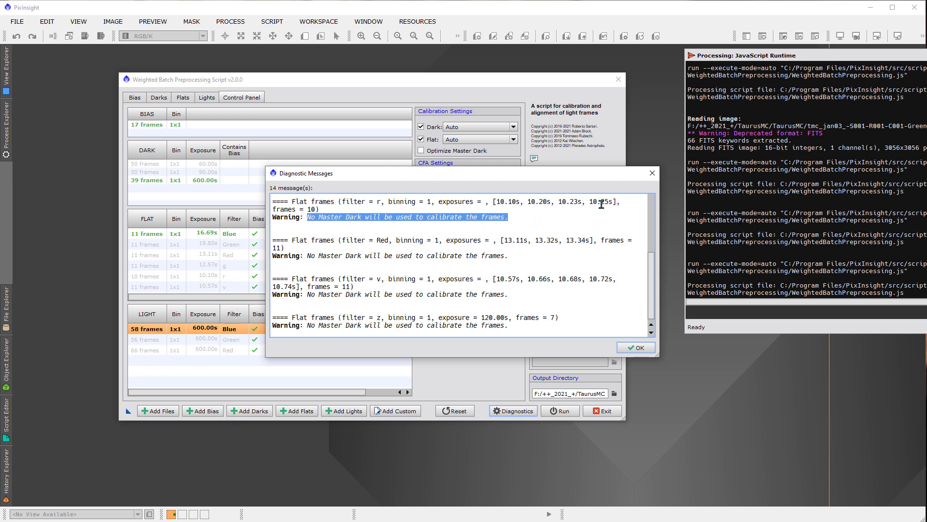
{"action": "left_click", "coordinate": [652, 173]}
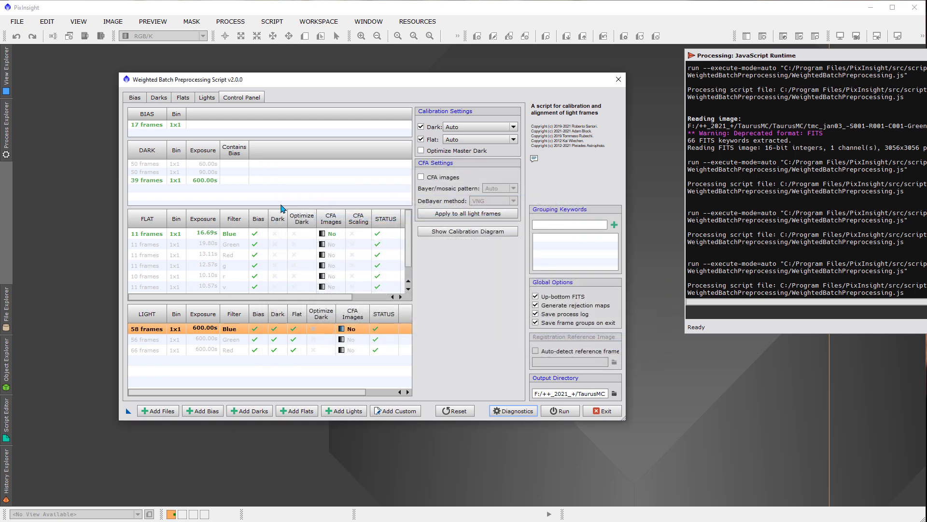
Check which calibration frames are matched to the Blue flat group
{"action": "left_click", "coordinate": [171, 234]}
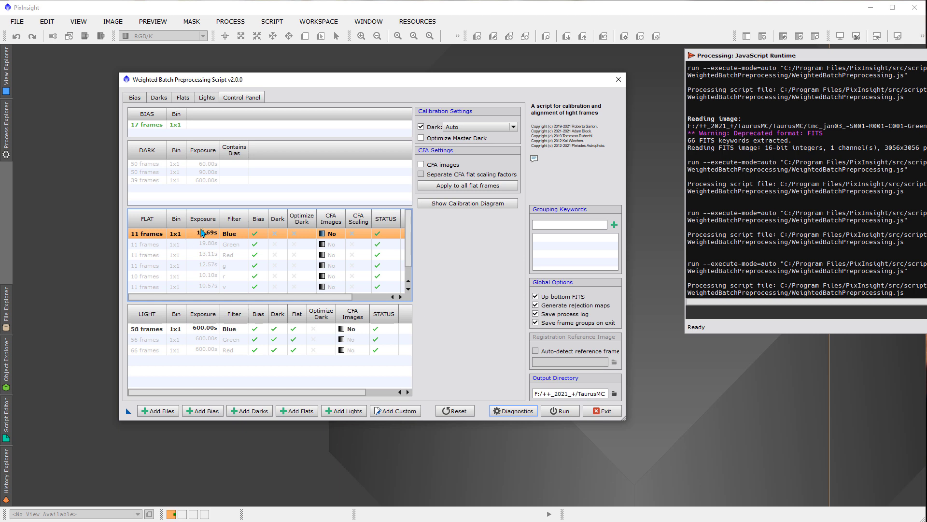